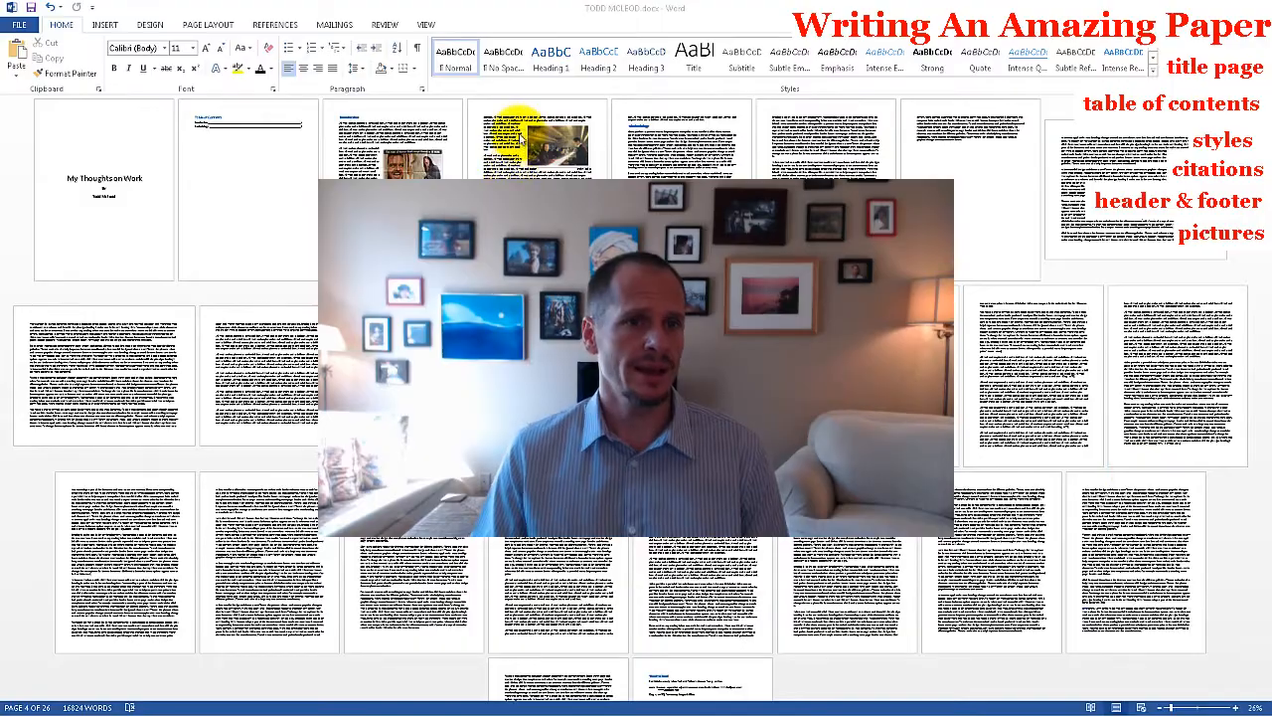
click(427, 26)
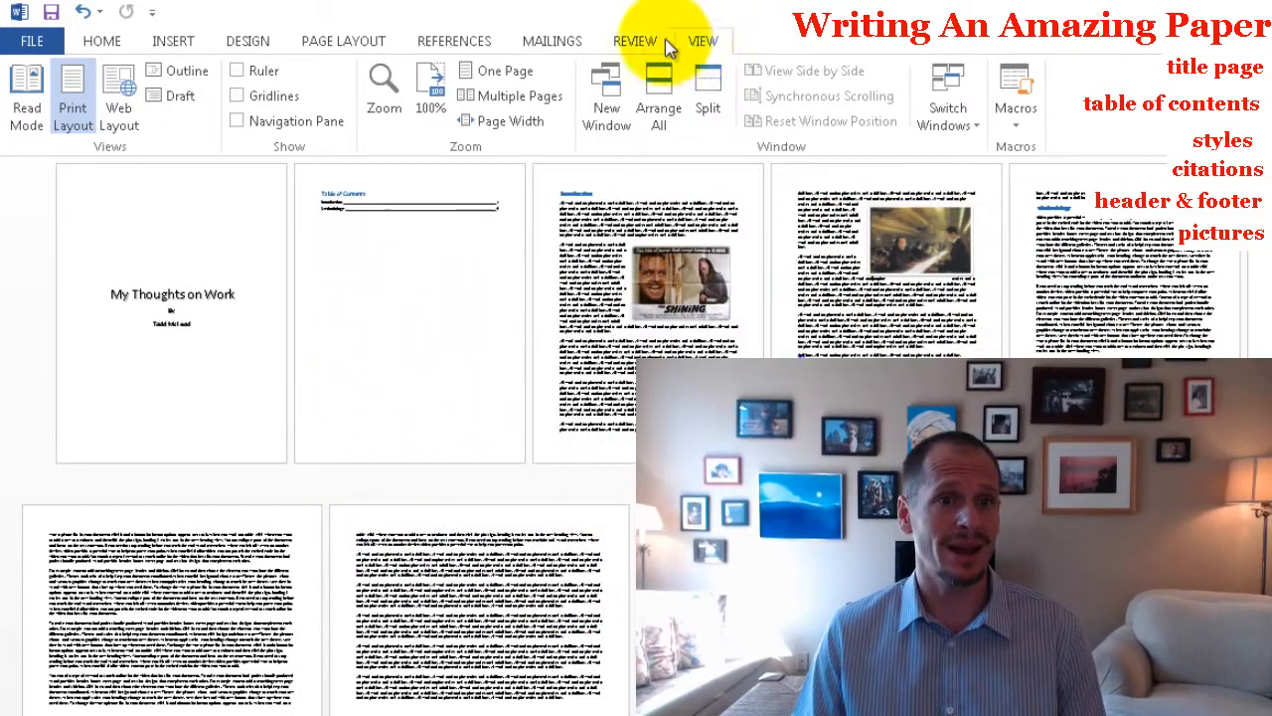
click(554, 40)
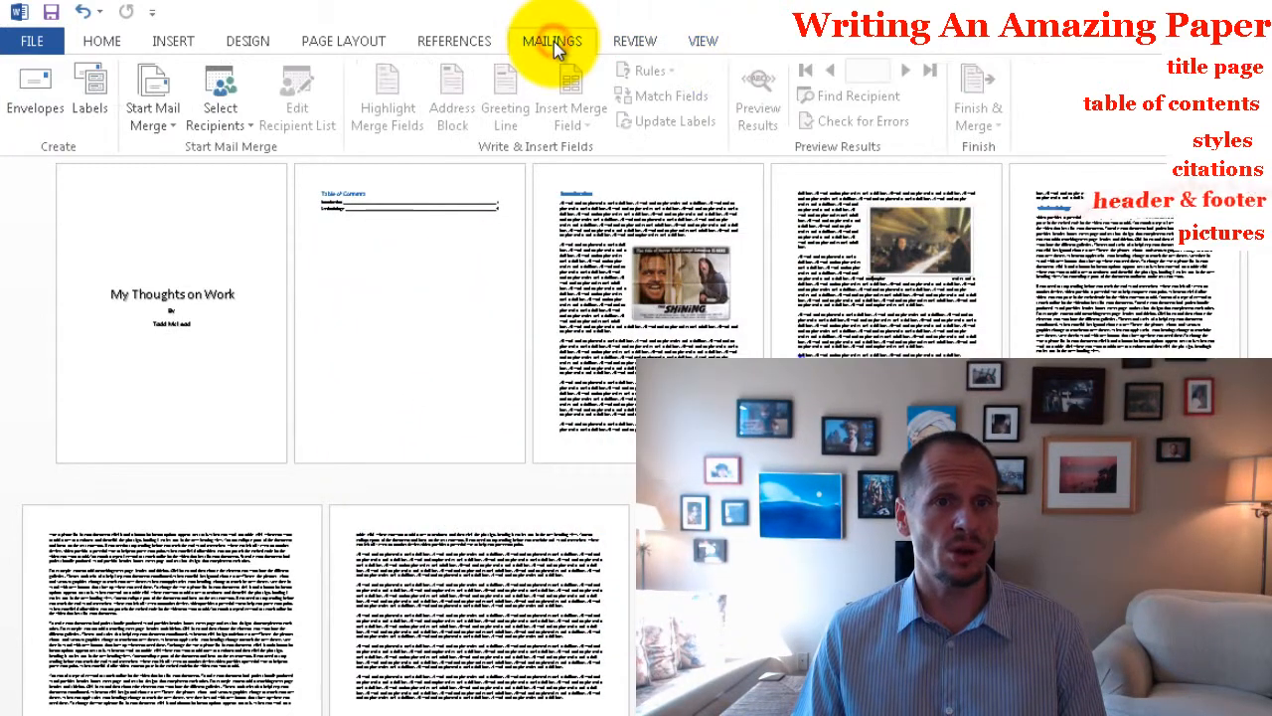
click(631, 44)
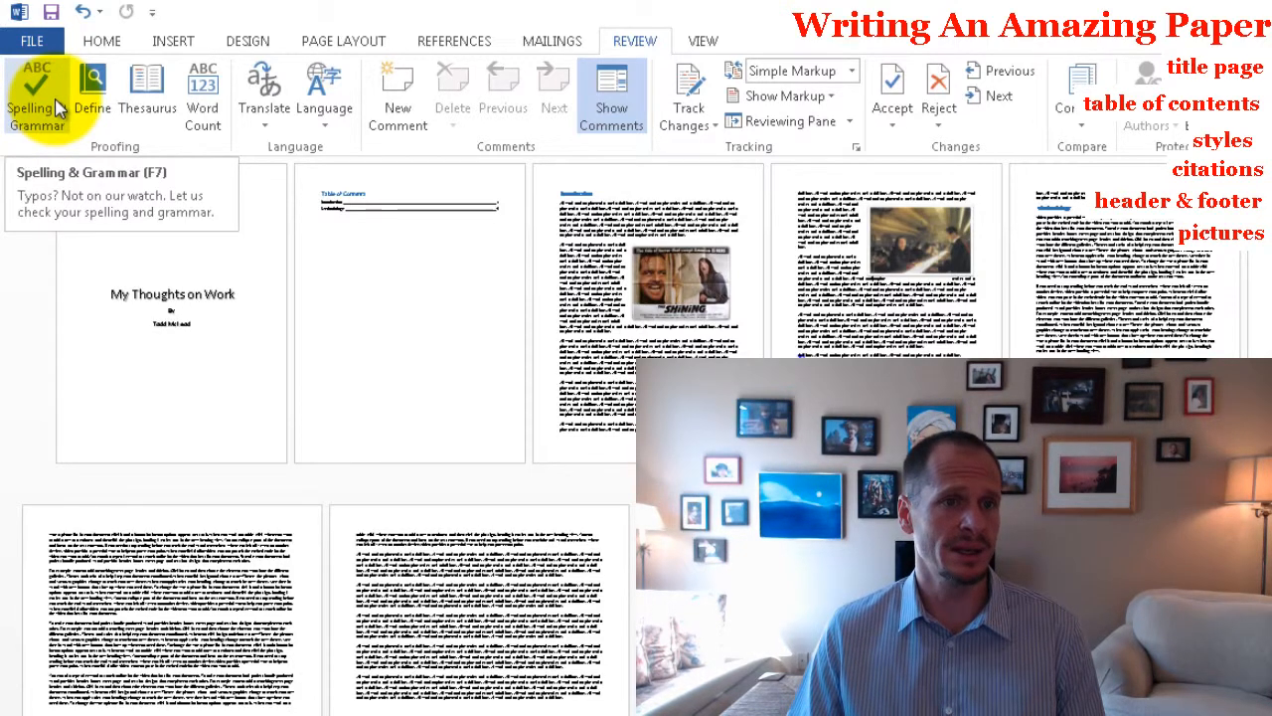
click(526, 39)
click(443, 39)
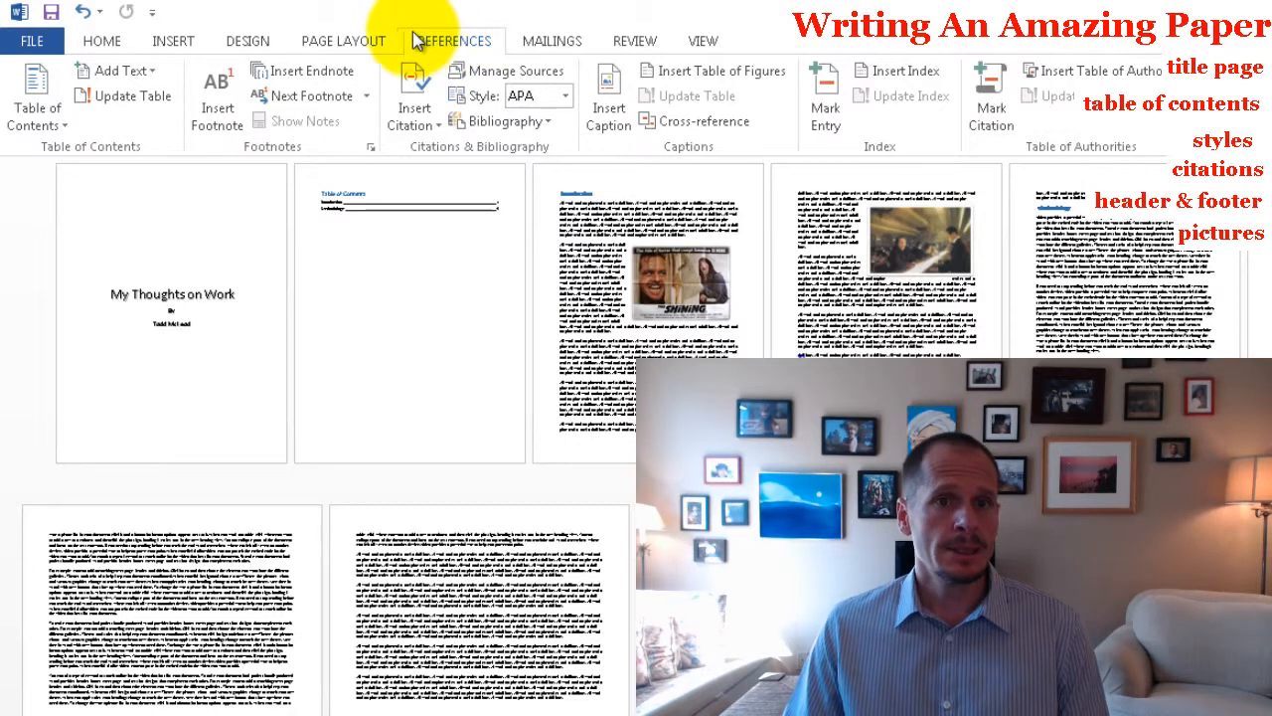
click(376, 40)
click(263, 41)
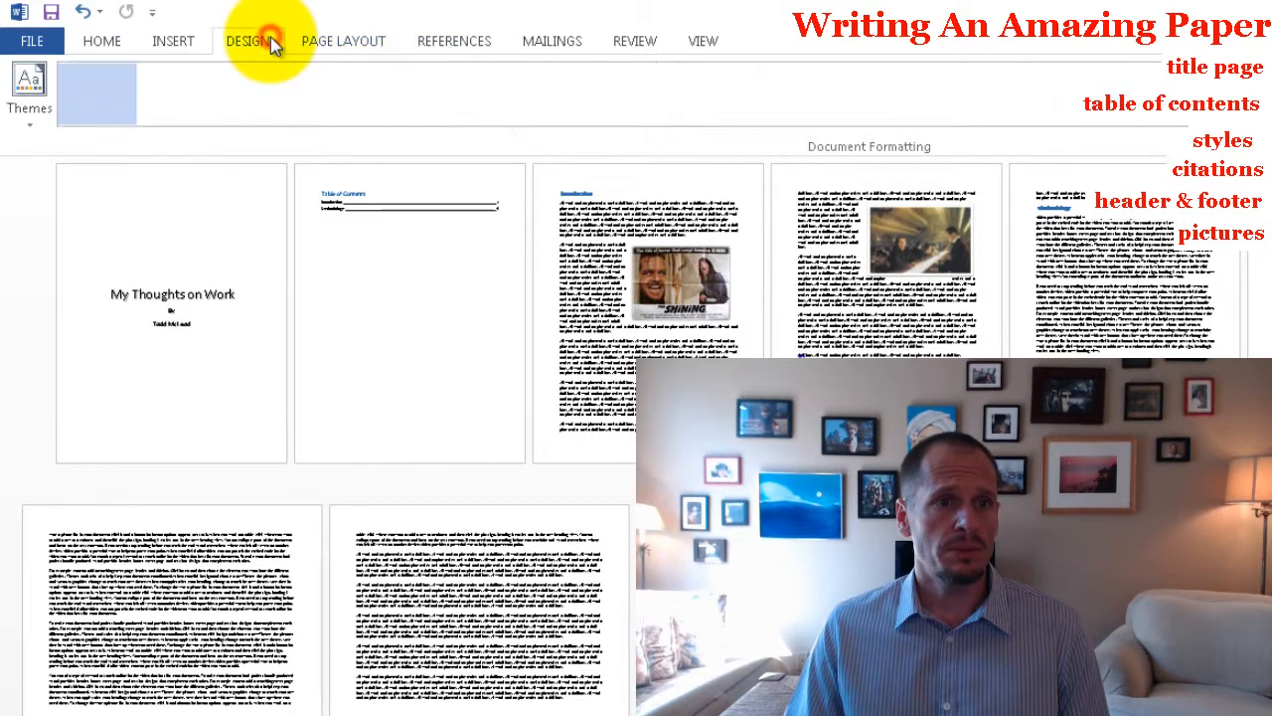
click(328, 41)
click(250, 41)
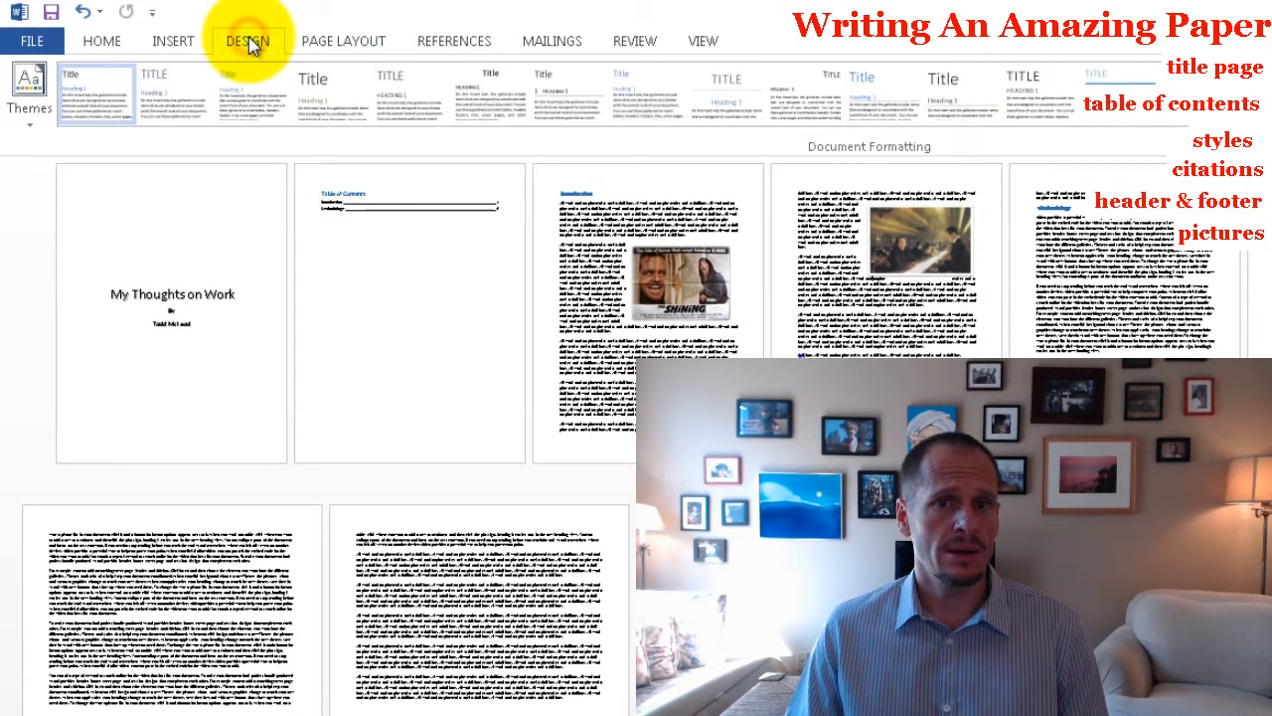
Insert the built-in Blank header into the document.
click(179, 41)
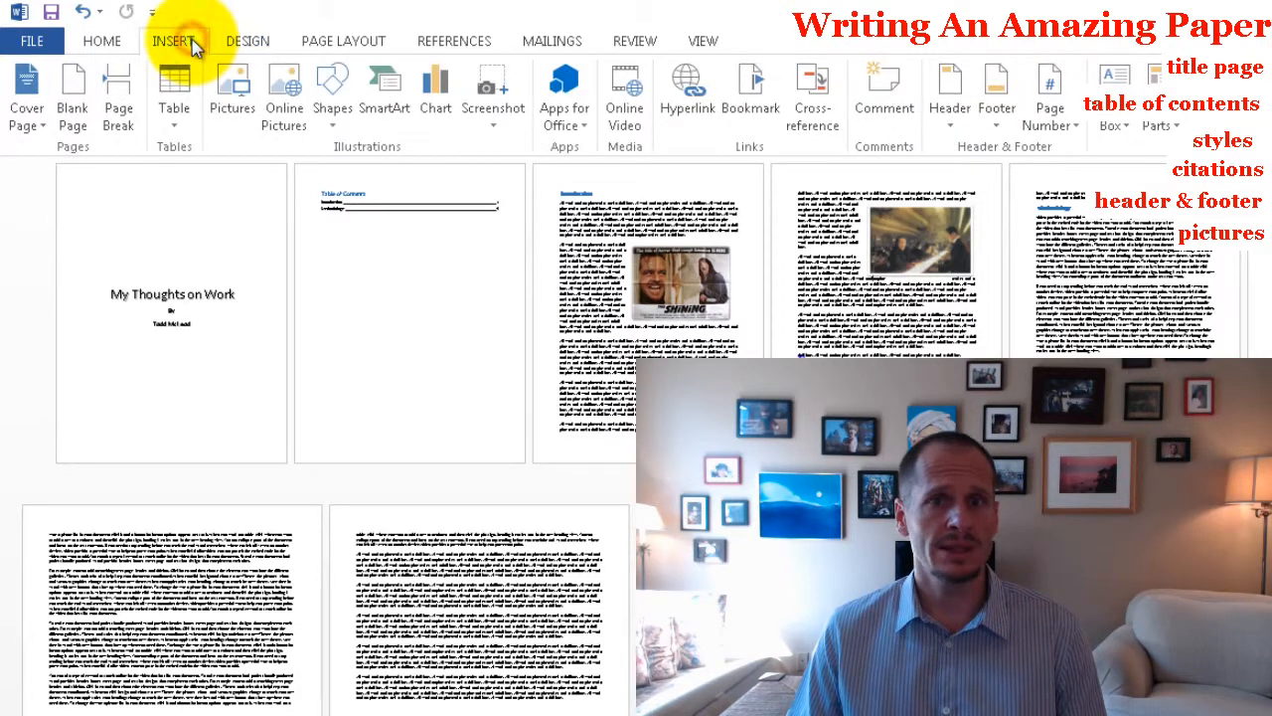
click(949, 121)
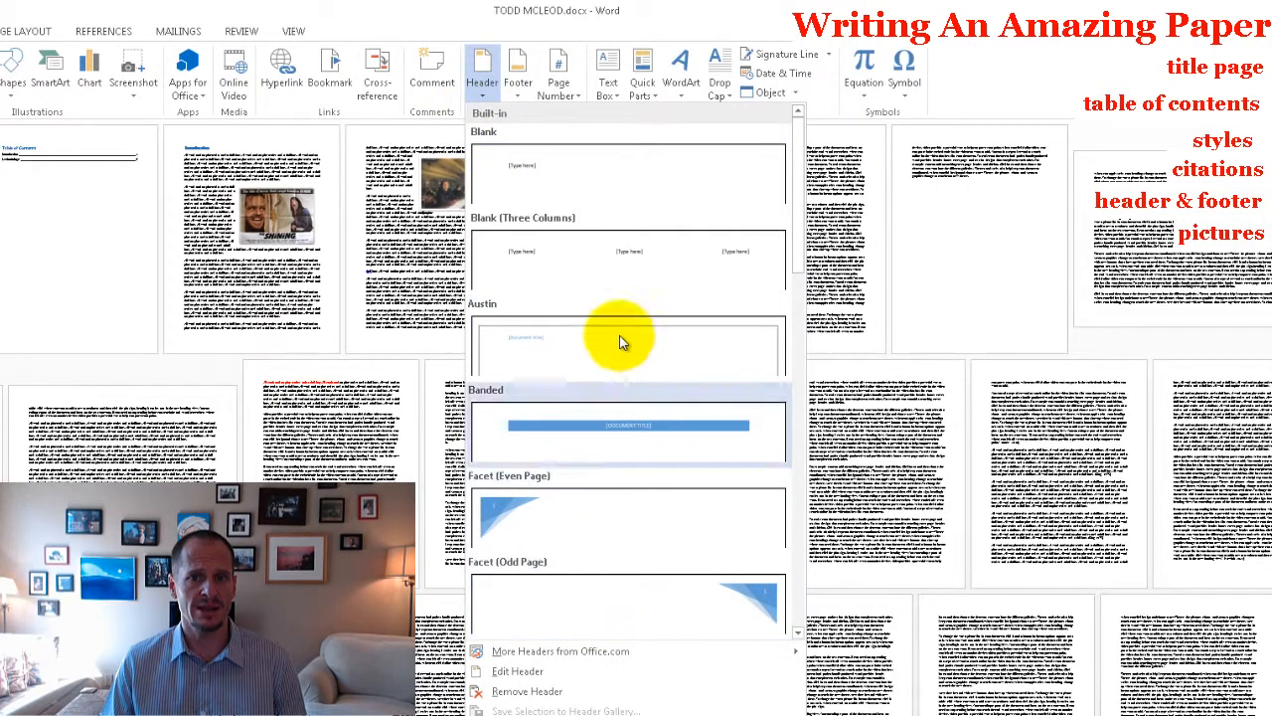
click(606, 194)
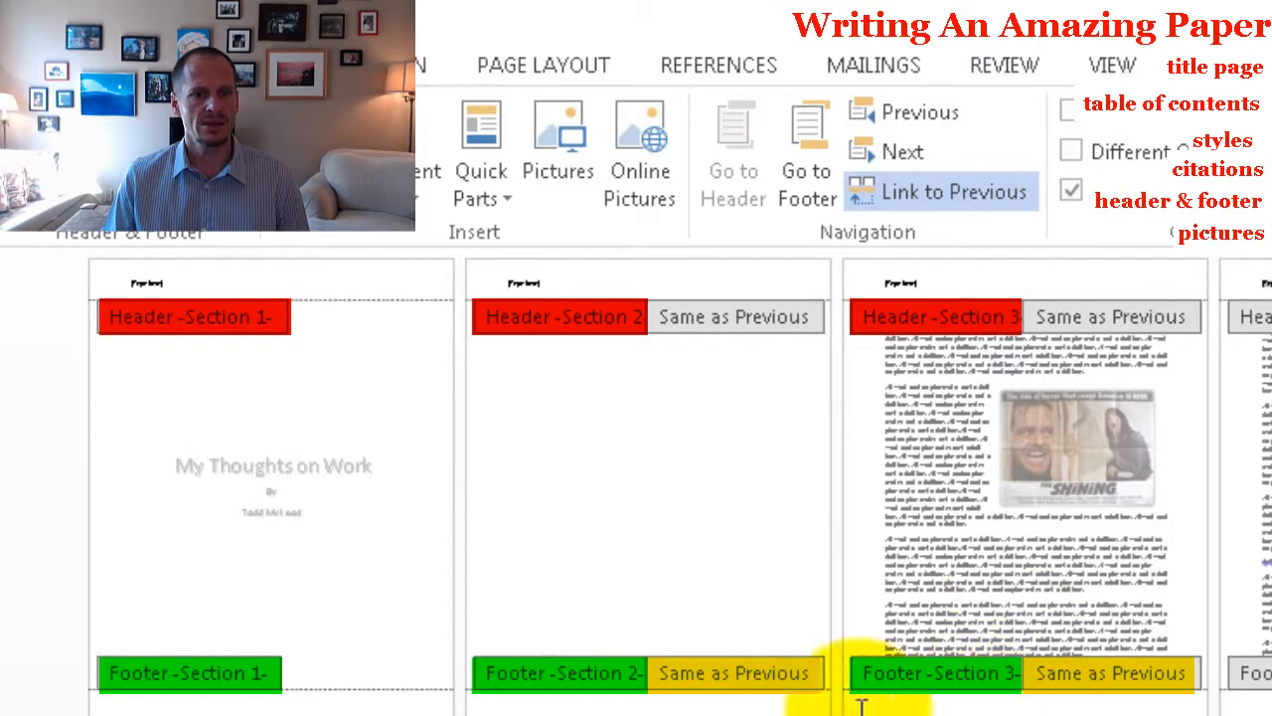
Unlink the section 2 and section 3 footers from their previous sections.
click(781, 709)
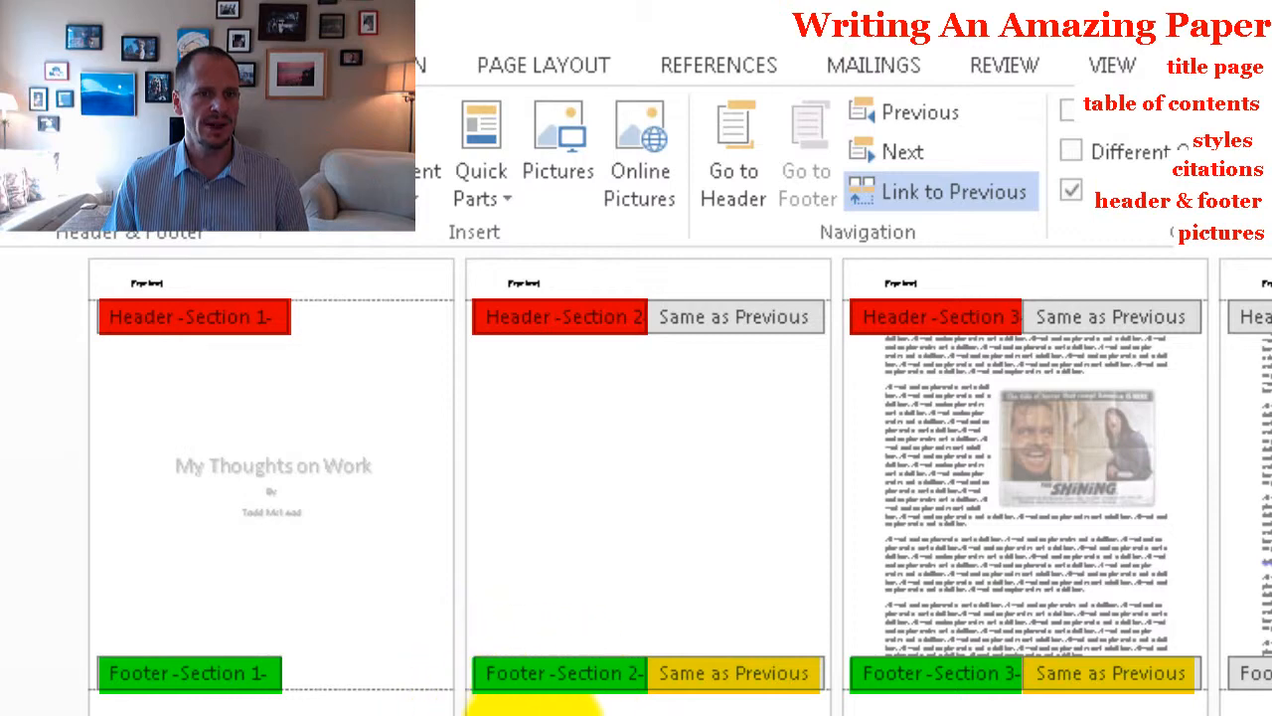
click(975, 191)
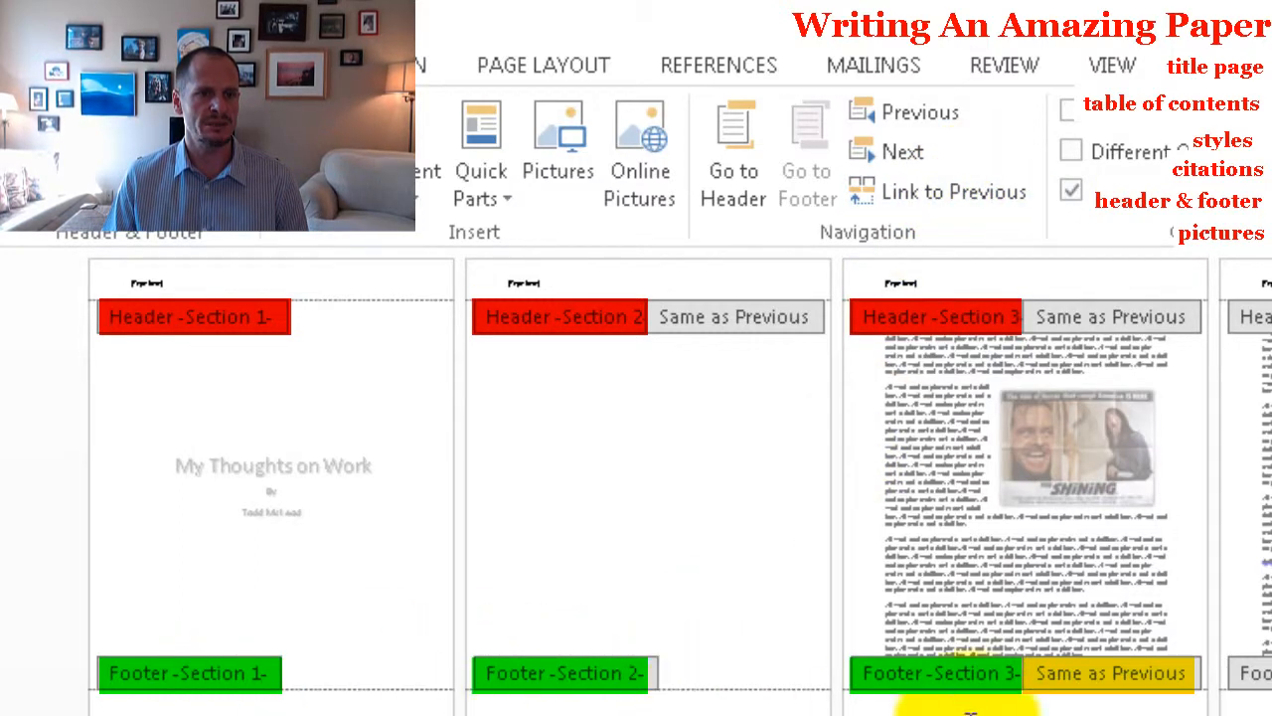
click(970, 191)
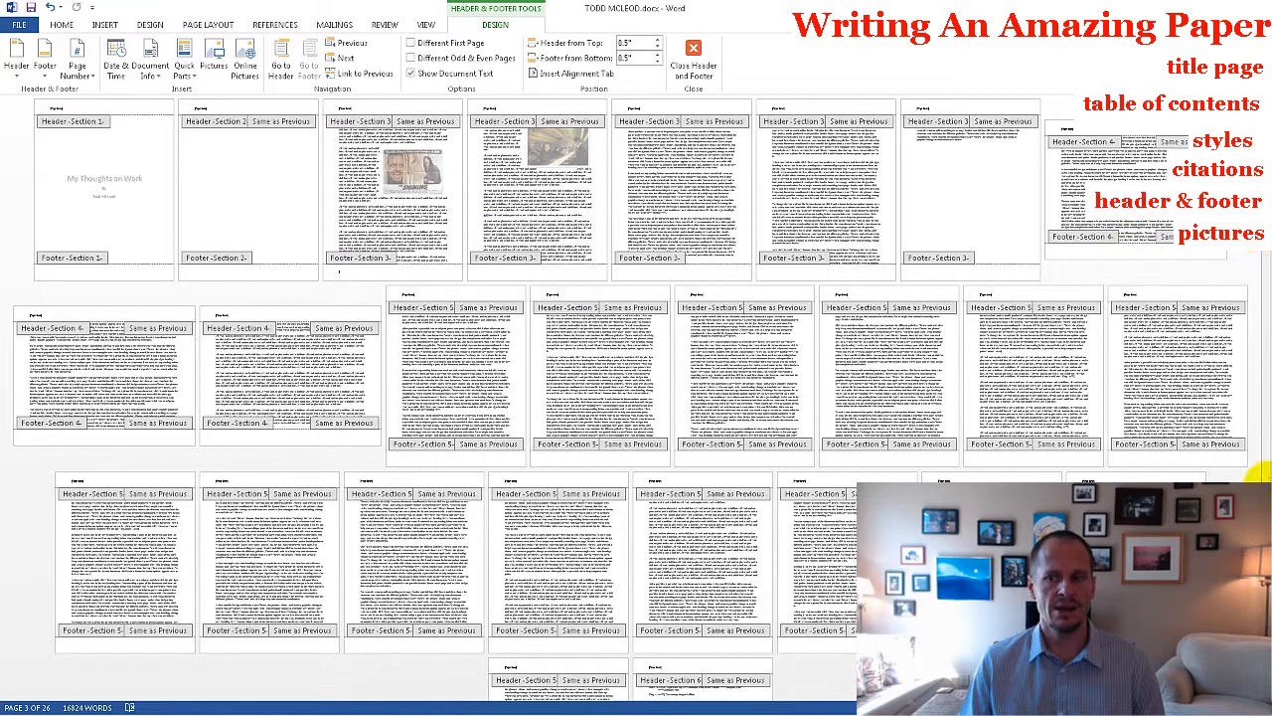
Insert an Accent Bar 2 page number at the bottom of the page in the section 3 footer.
scroll(636, 397, down, 3)
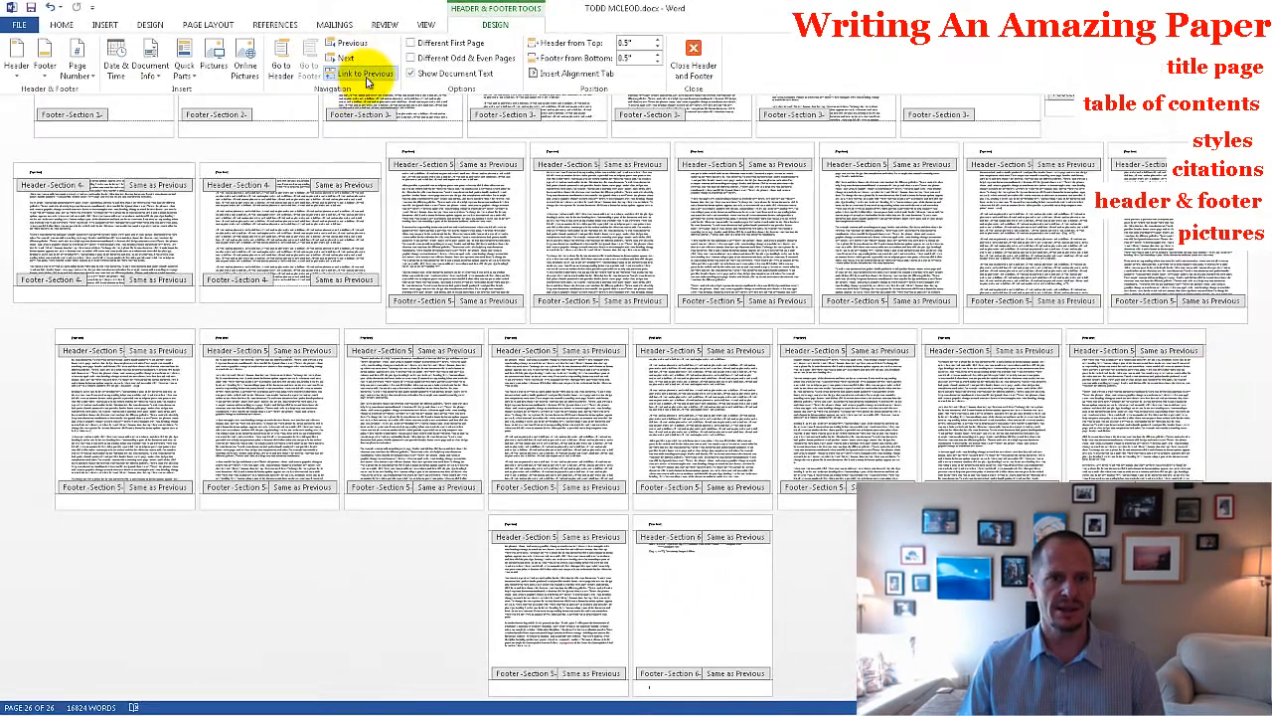
scroll(810, 610, up, 3)
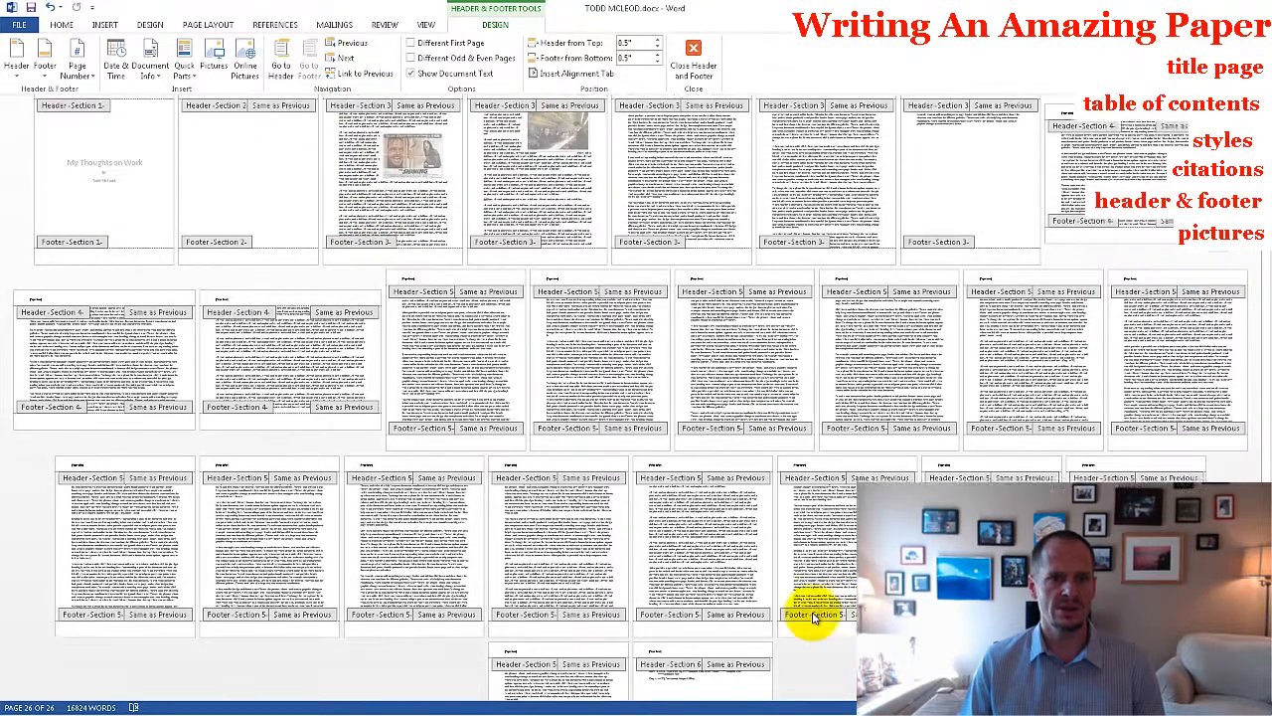
scroll(811, 614, up, 1)
click(352, 271)
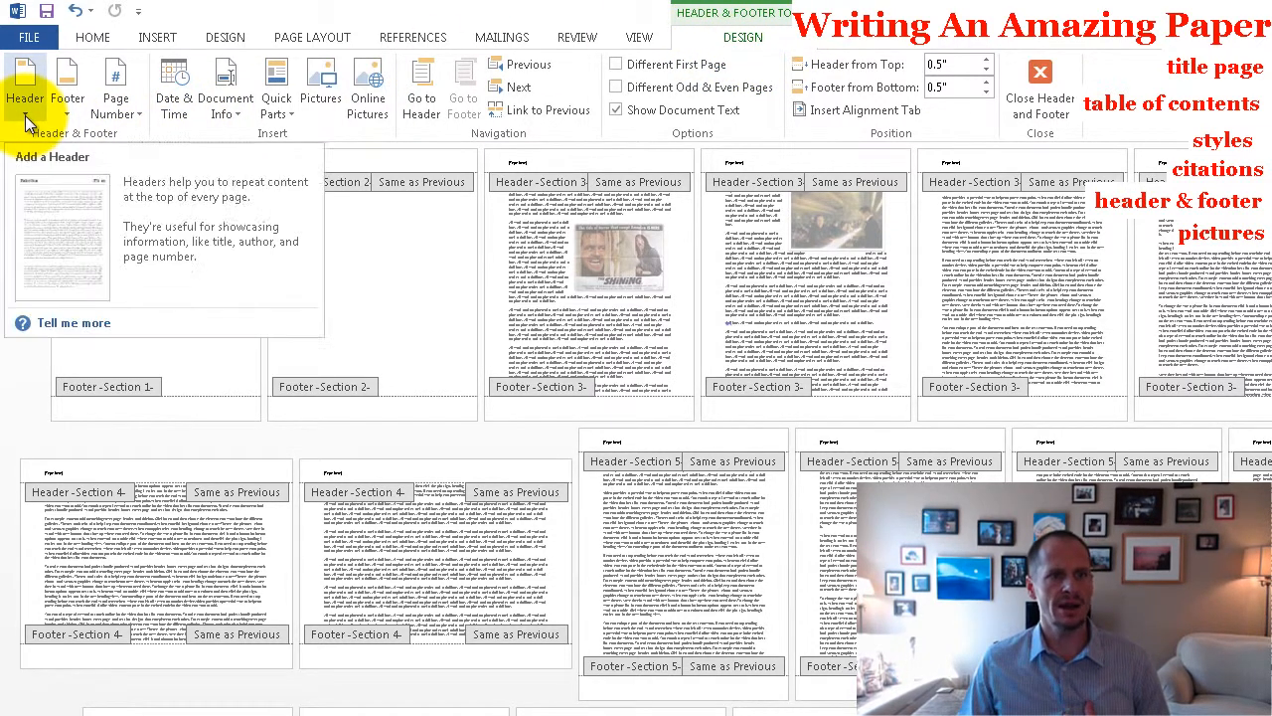
click(136, 115)
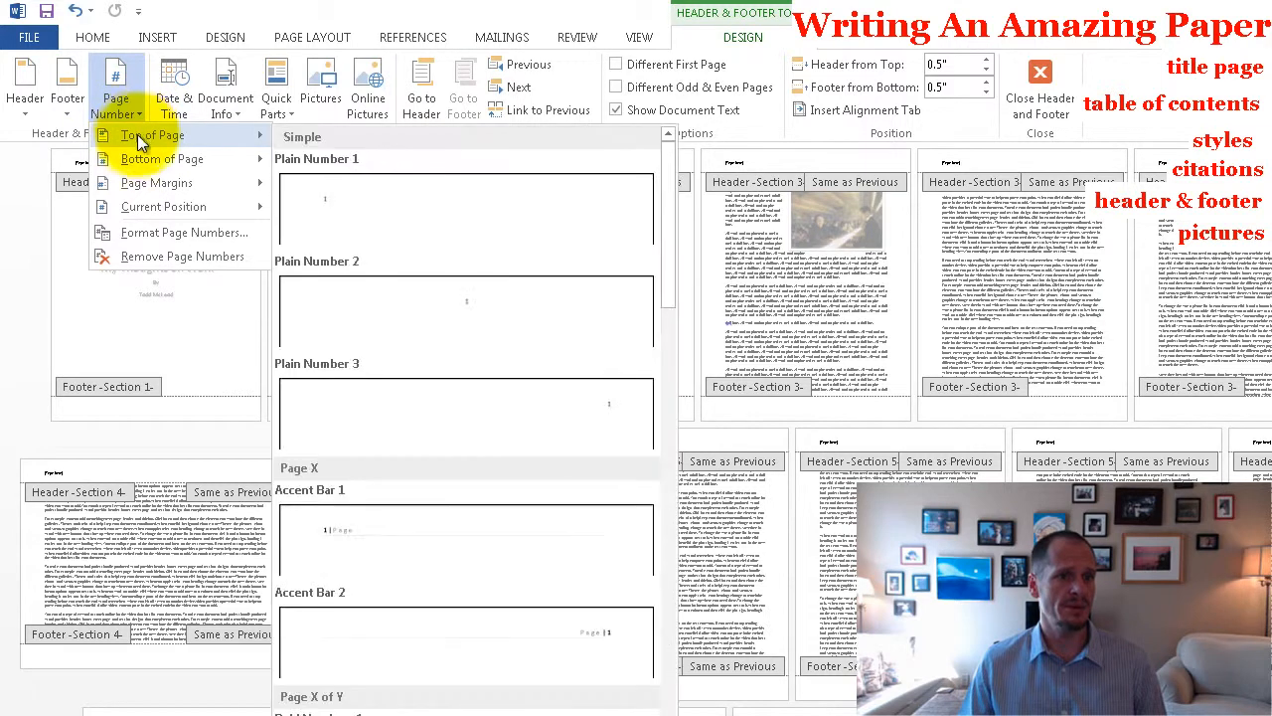
mouse_move(139, 160)
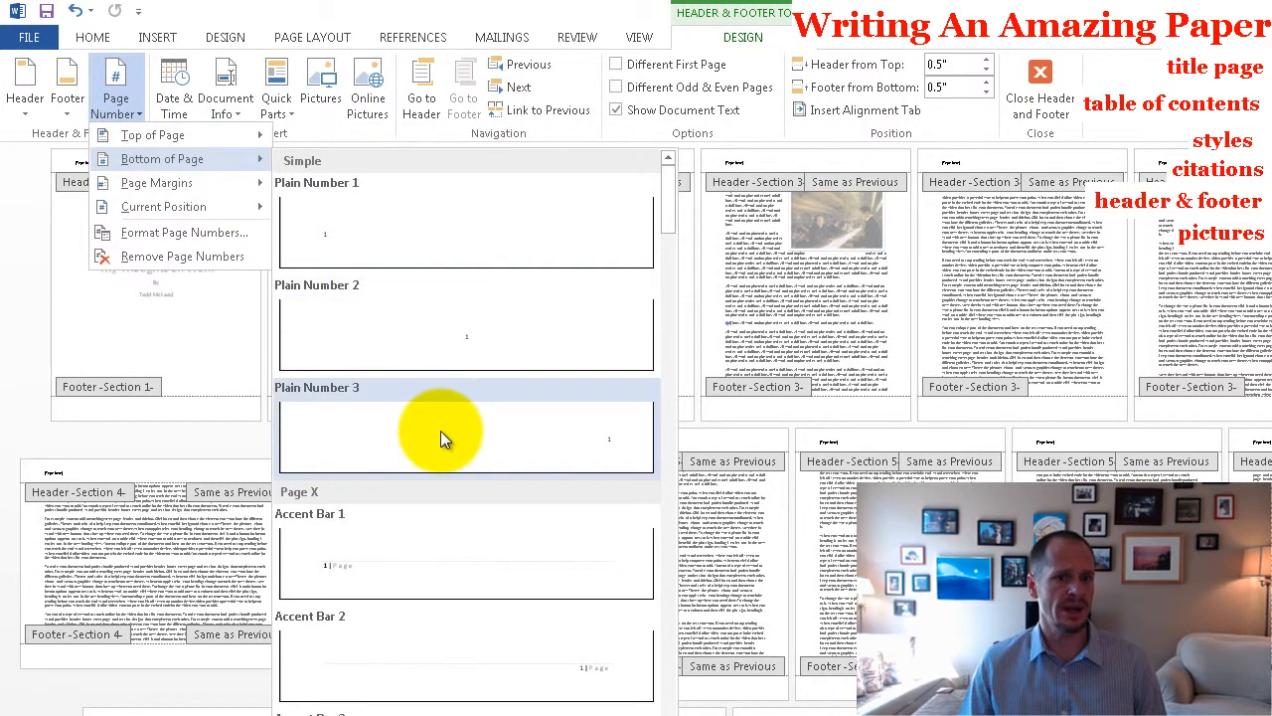
click(443, 667)
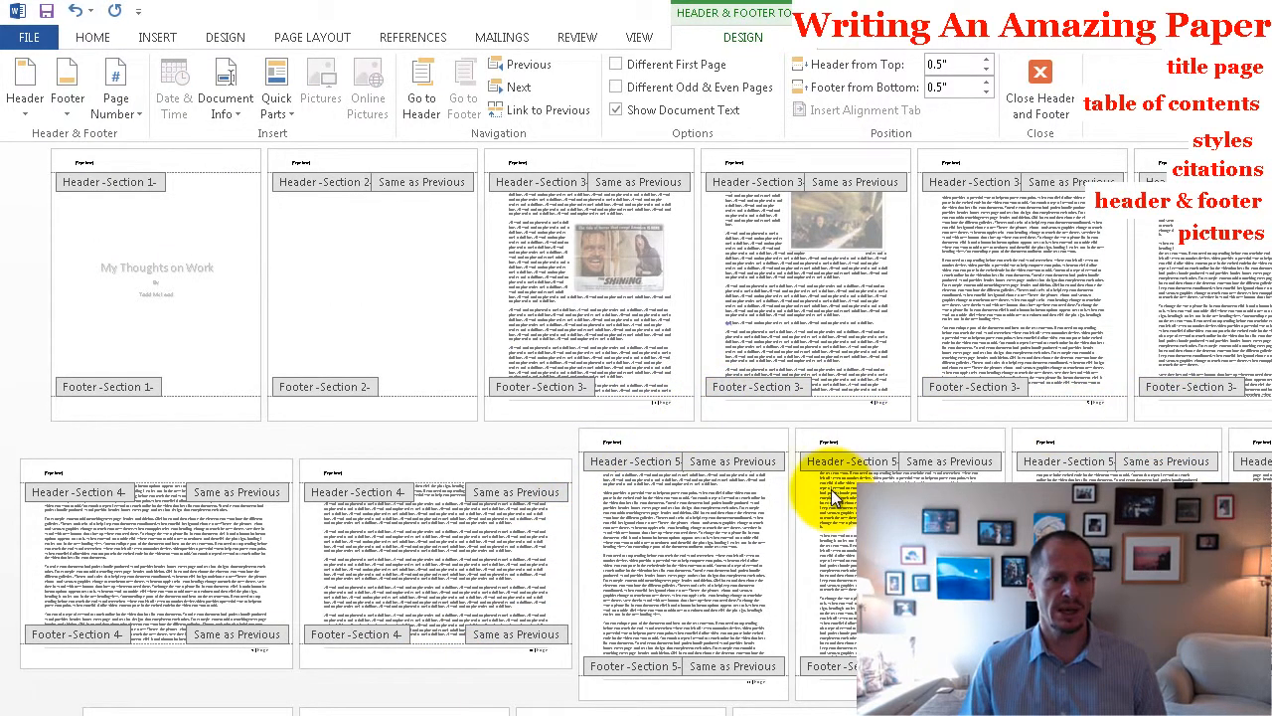
Check the footer page numbering on the title page, the table of contents page and the section 3 pages.
scroll(782, 482, down, 2)
scroll(782, 482, up, 4)
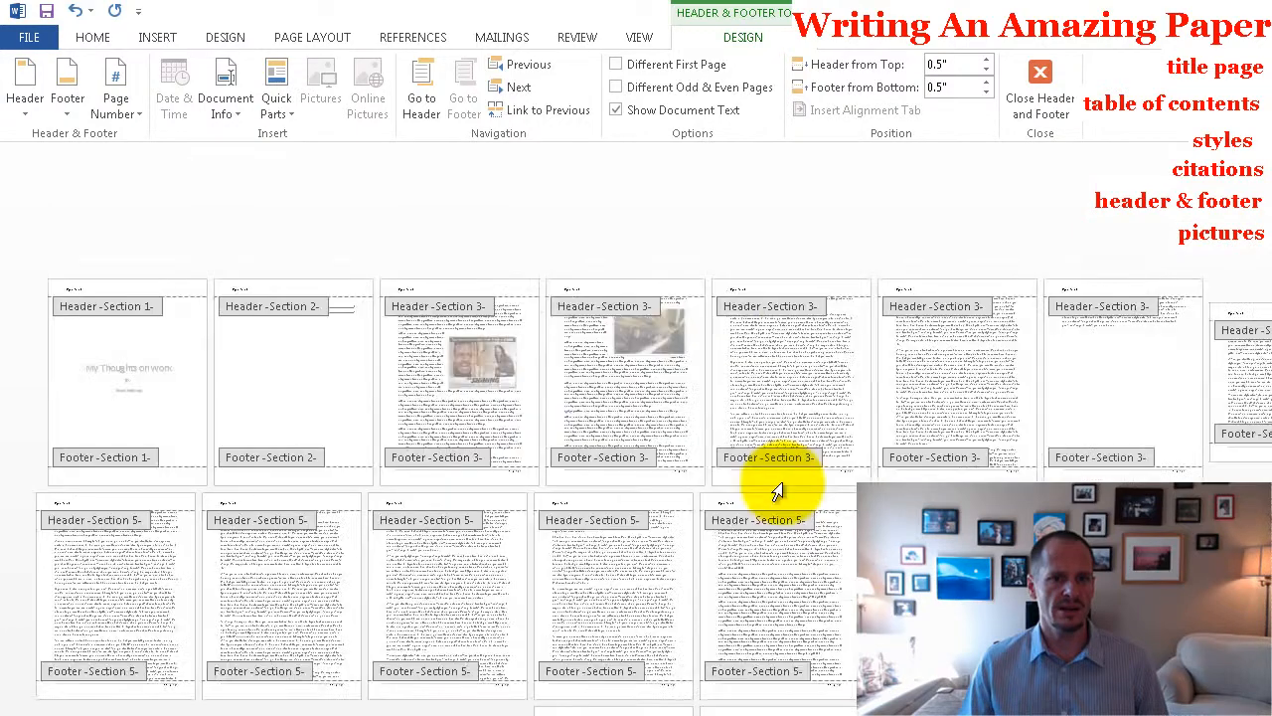
scroll(780, 487, up, 2)
scroll(783, 482, up, 3)
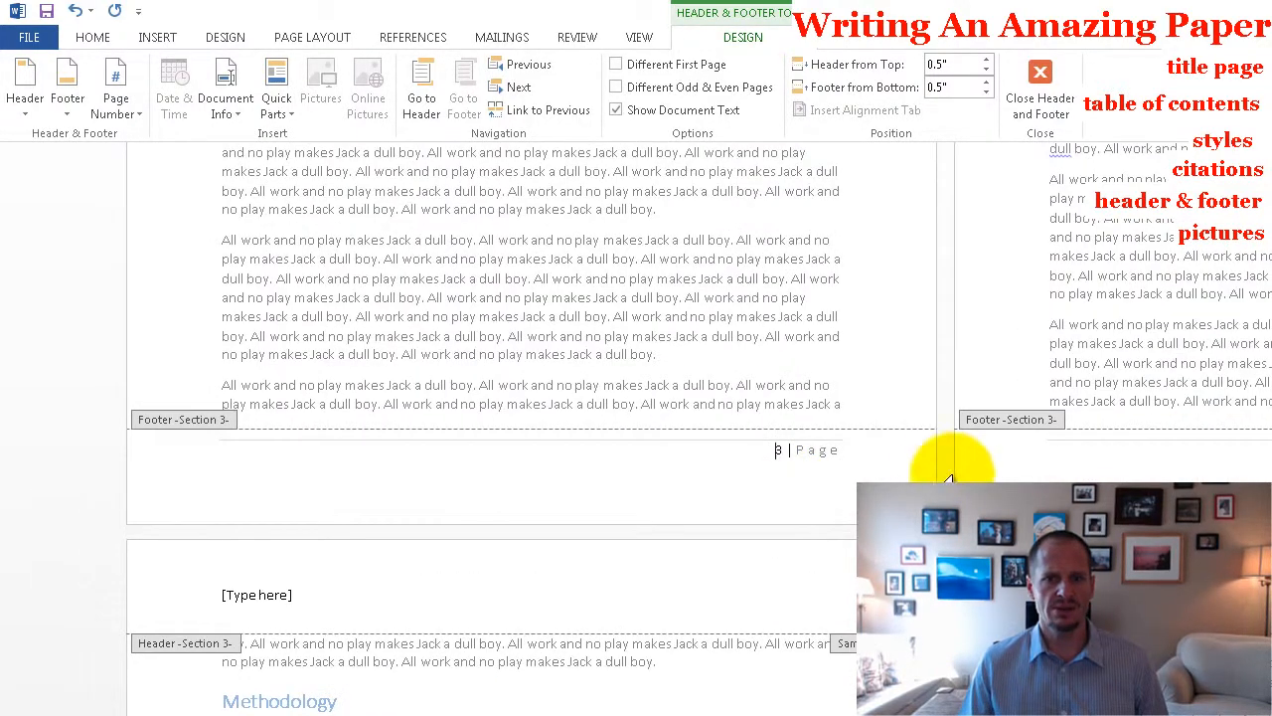
click(775, 450)
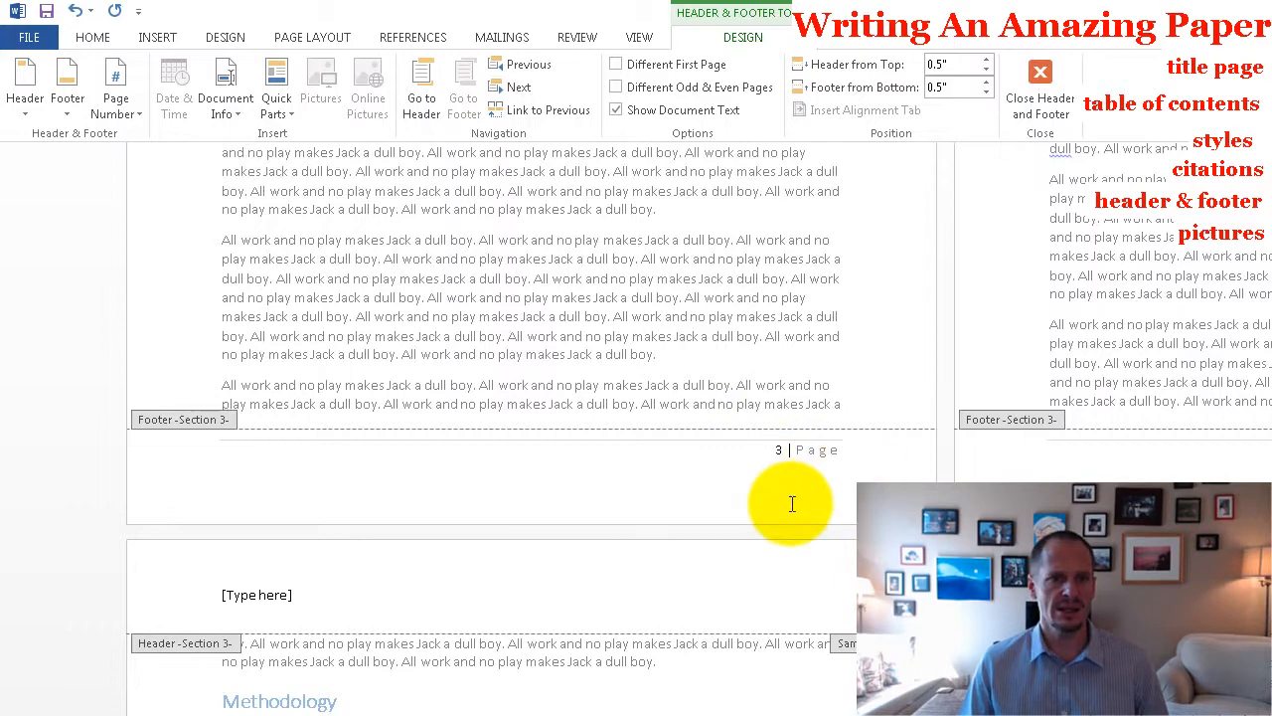
scroll(792, 504, down, 5)
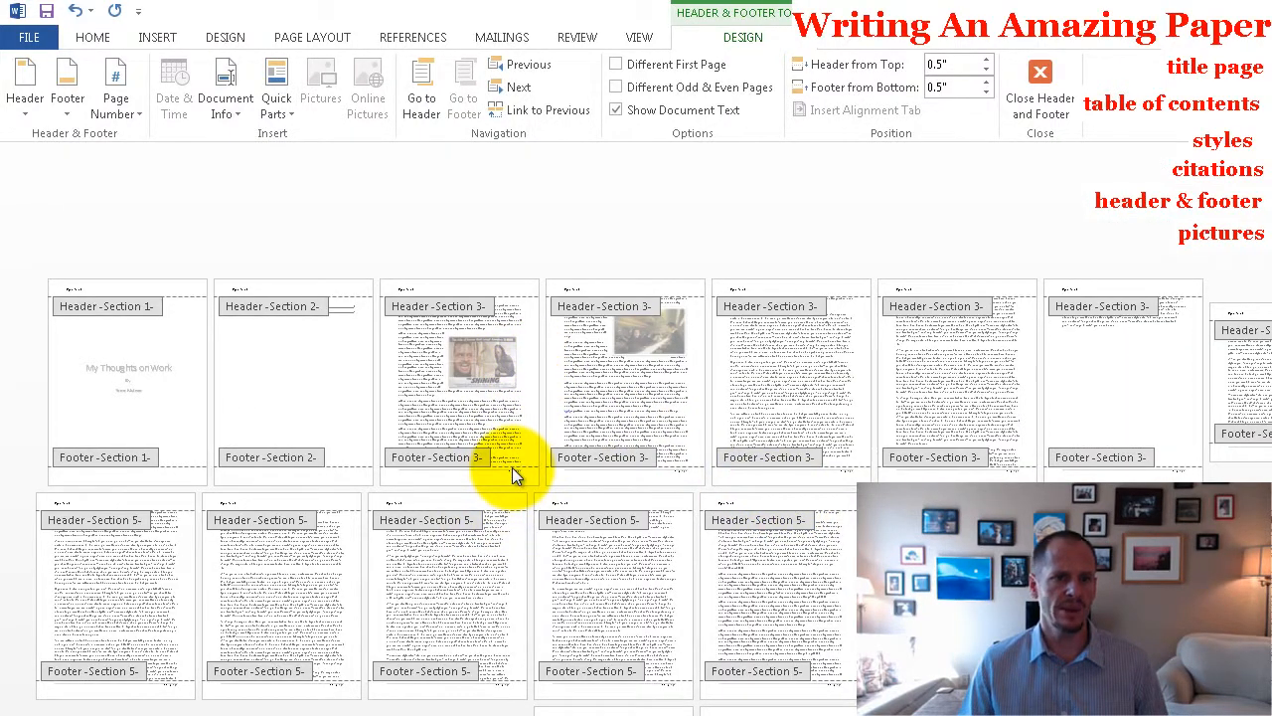
scroll(513, 468, up, 2)
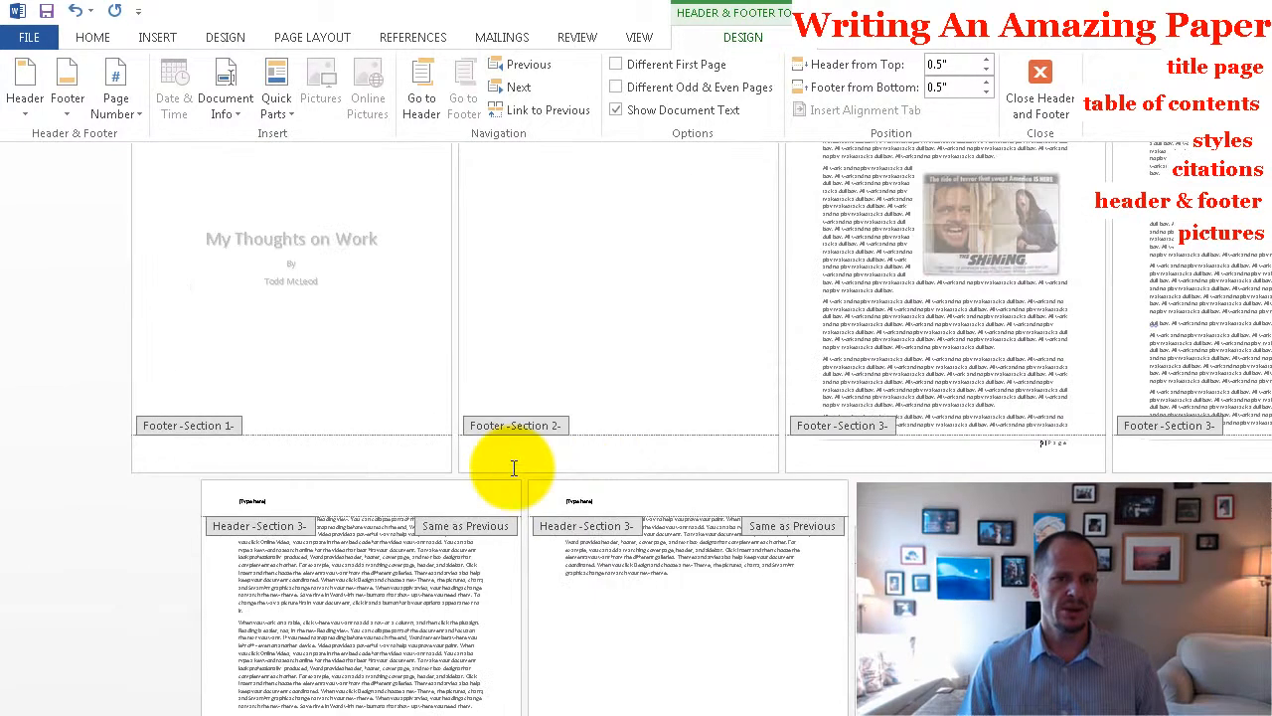
scroll(514, 467, up, 3)
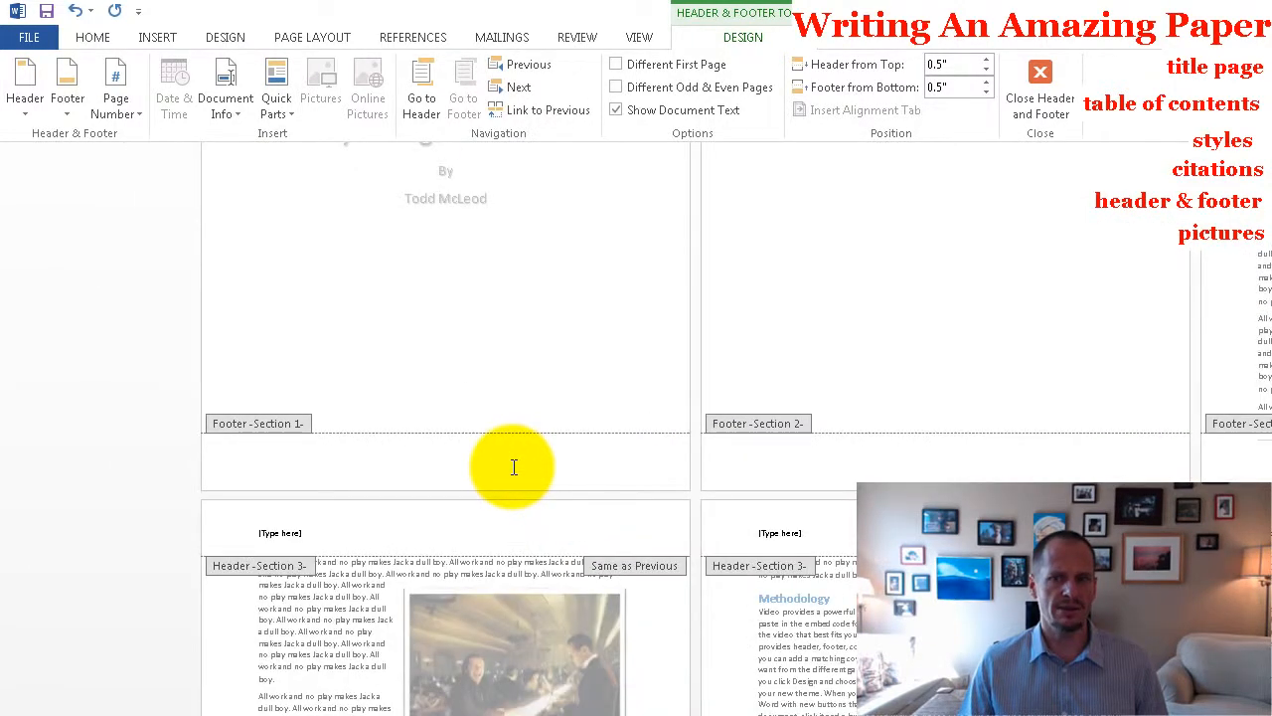
scroll(514, 467, up, 5)
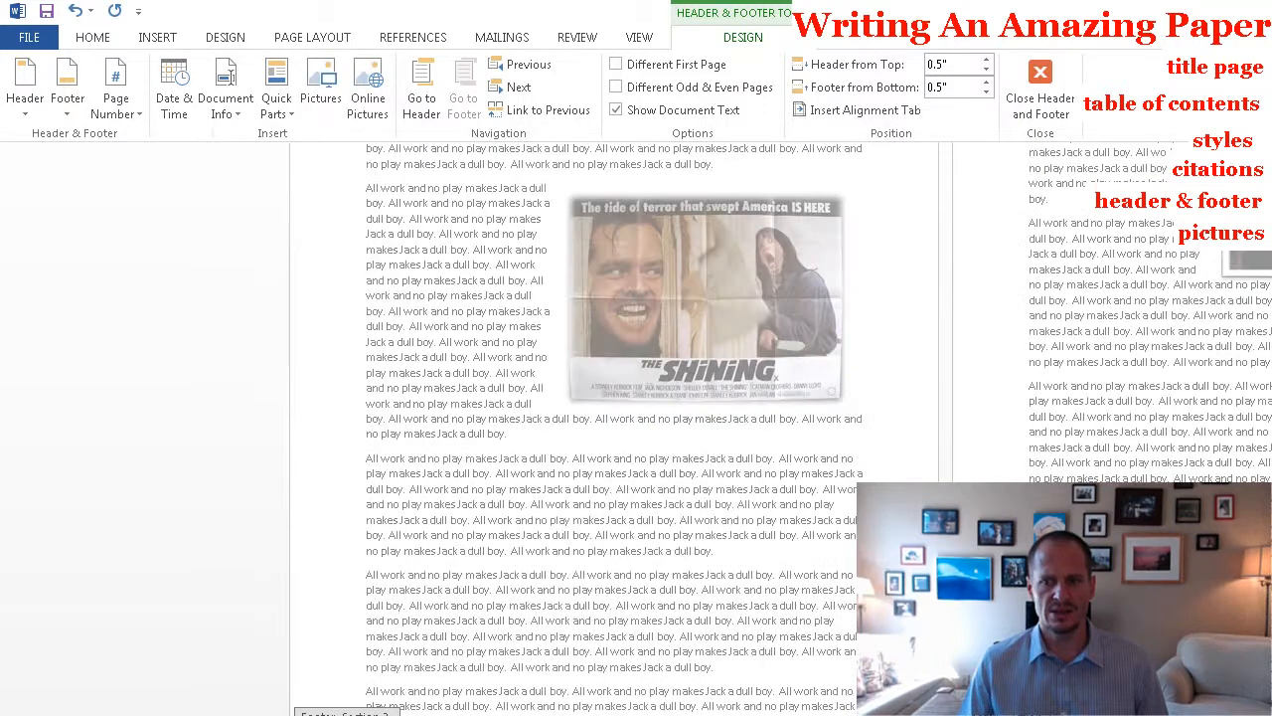
Format the section 3 footer page numbers to start at 1 and leave header and footer editing.
scroll(447, 428, down, 6)
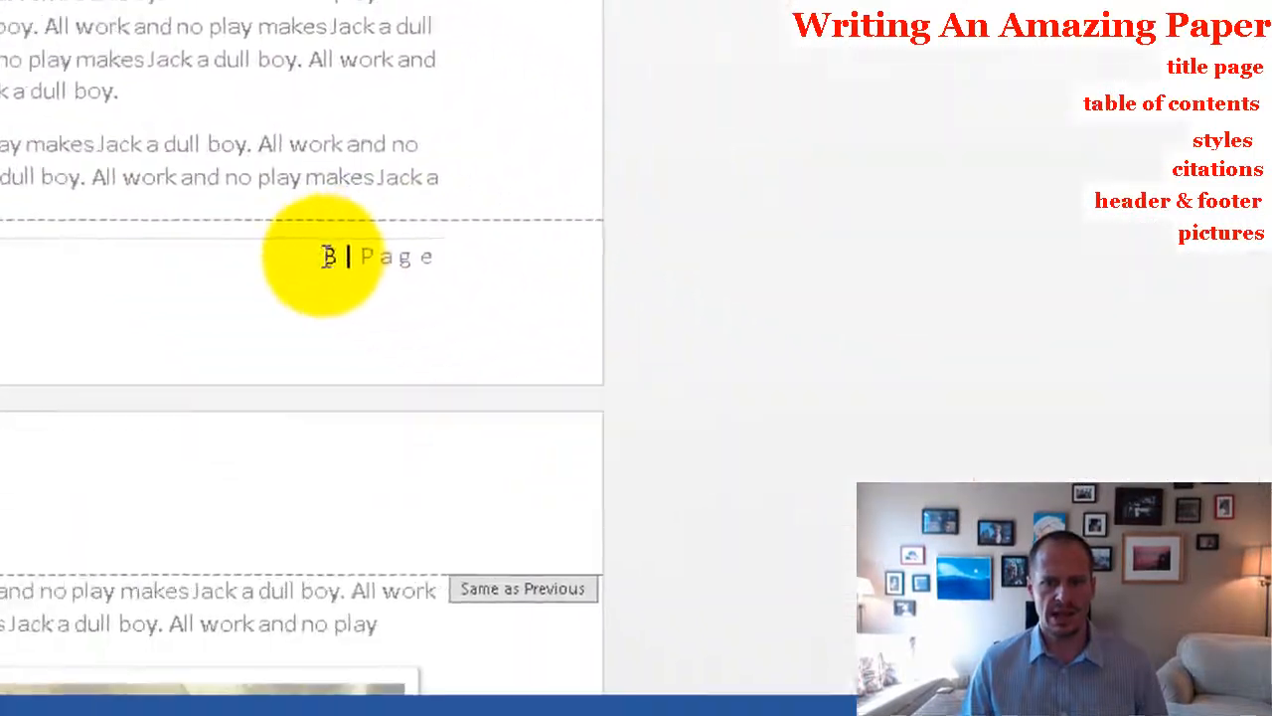
right_click(801, 510)
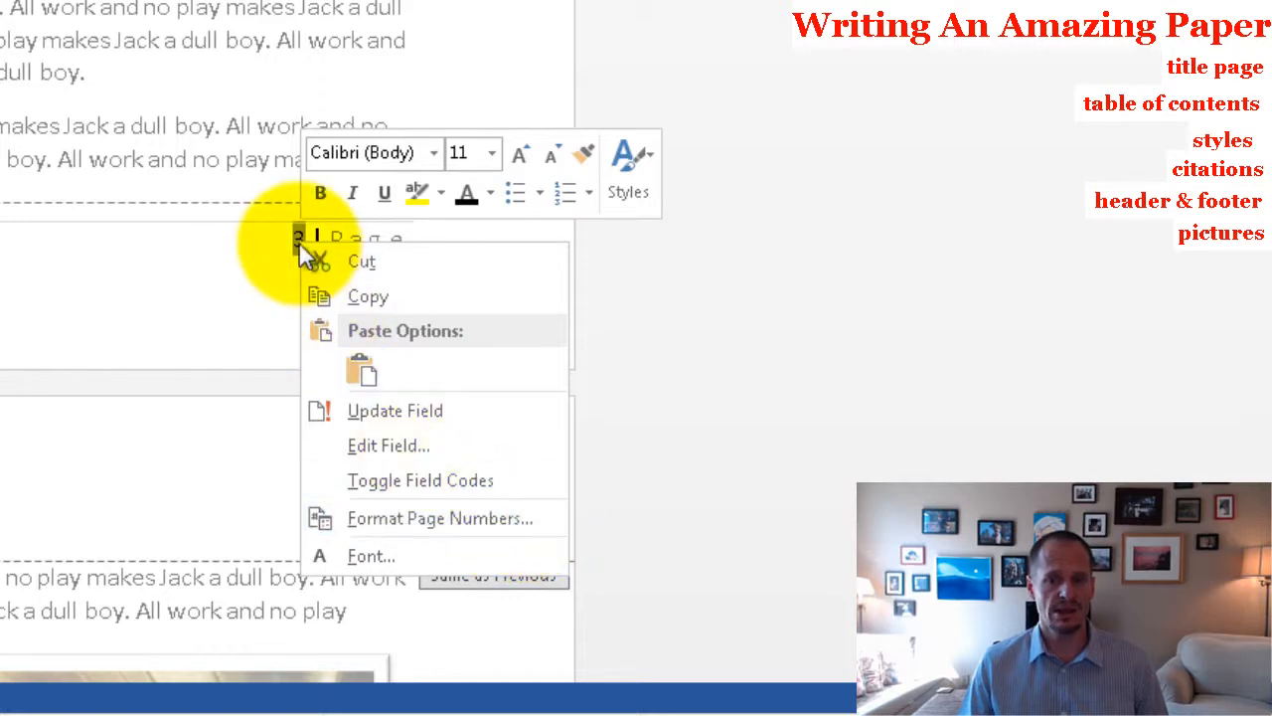
click(458, 518)
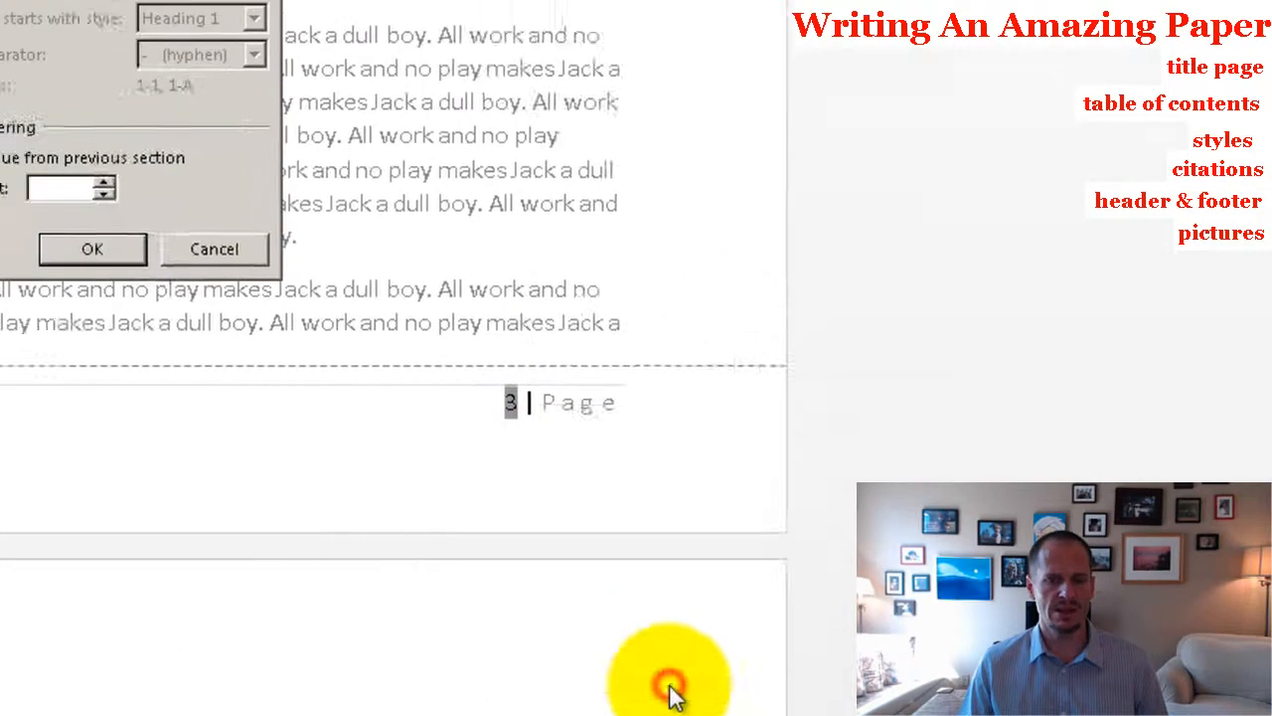
click(5, 190)
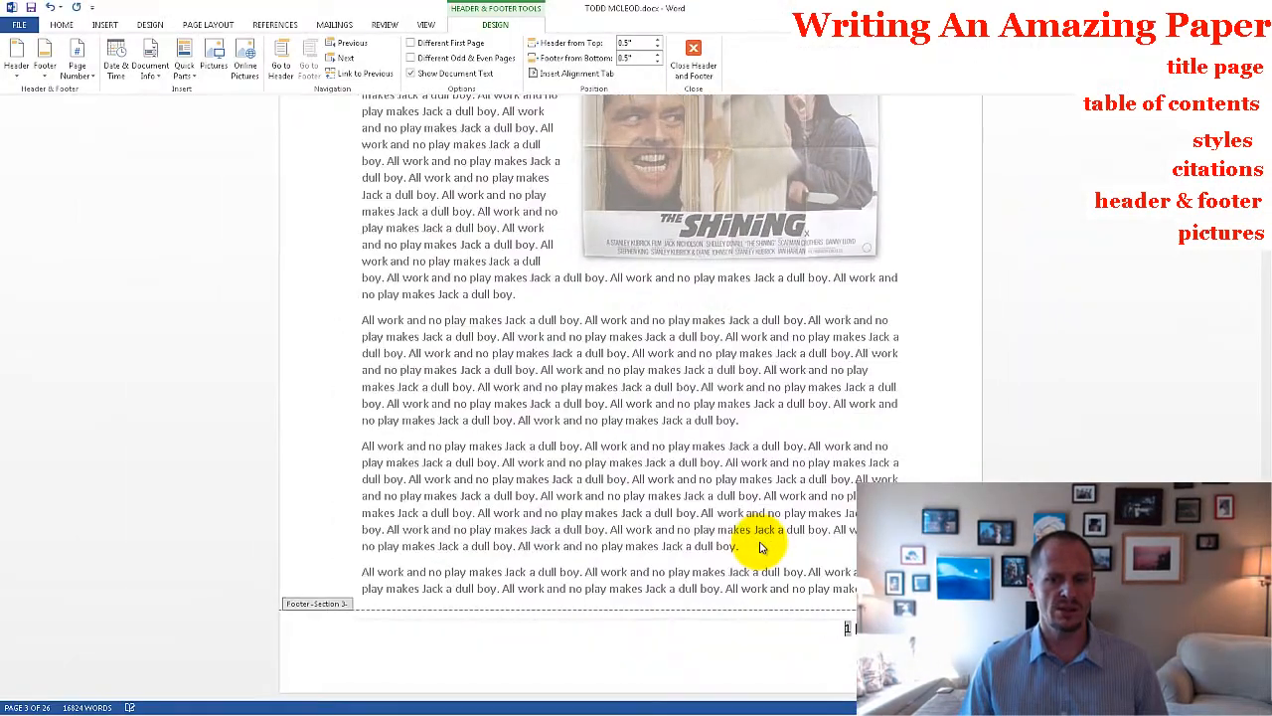
scroll(759, 546, down, 2)
scroll(759, 546, down, 3)
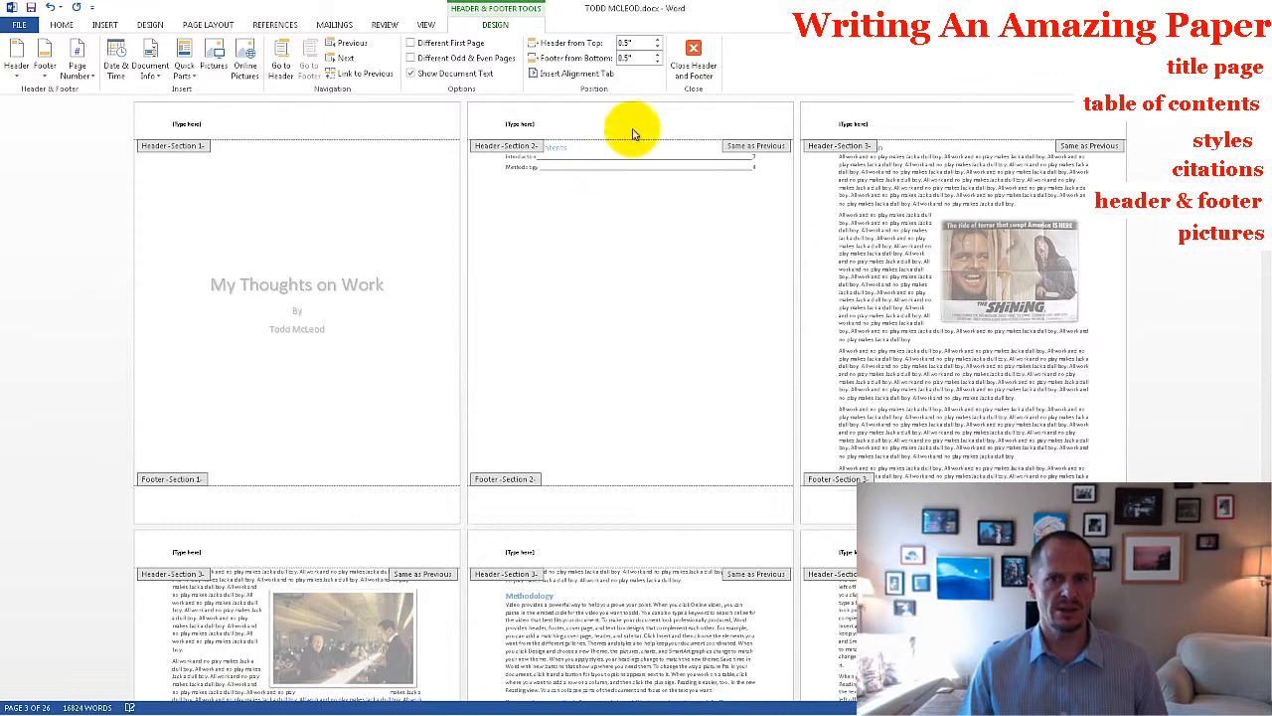
click(694, 64)
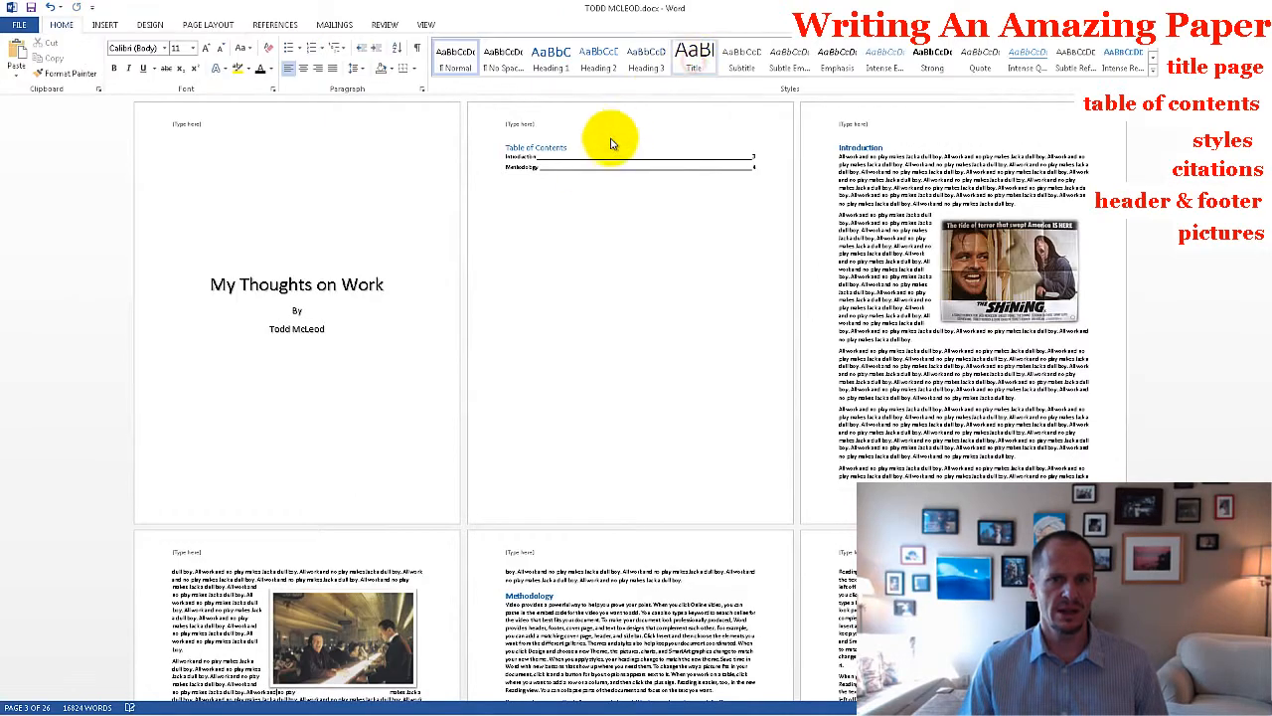
Update the entire table of contents, including its entries and page numbers.
click(588, 156)
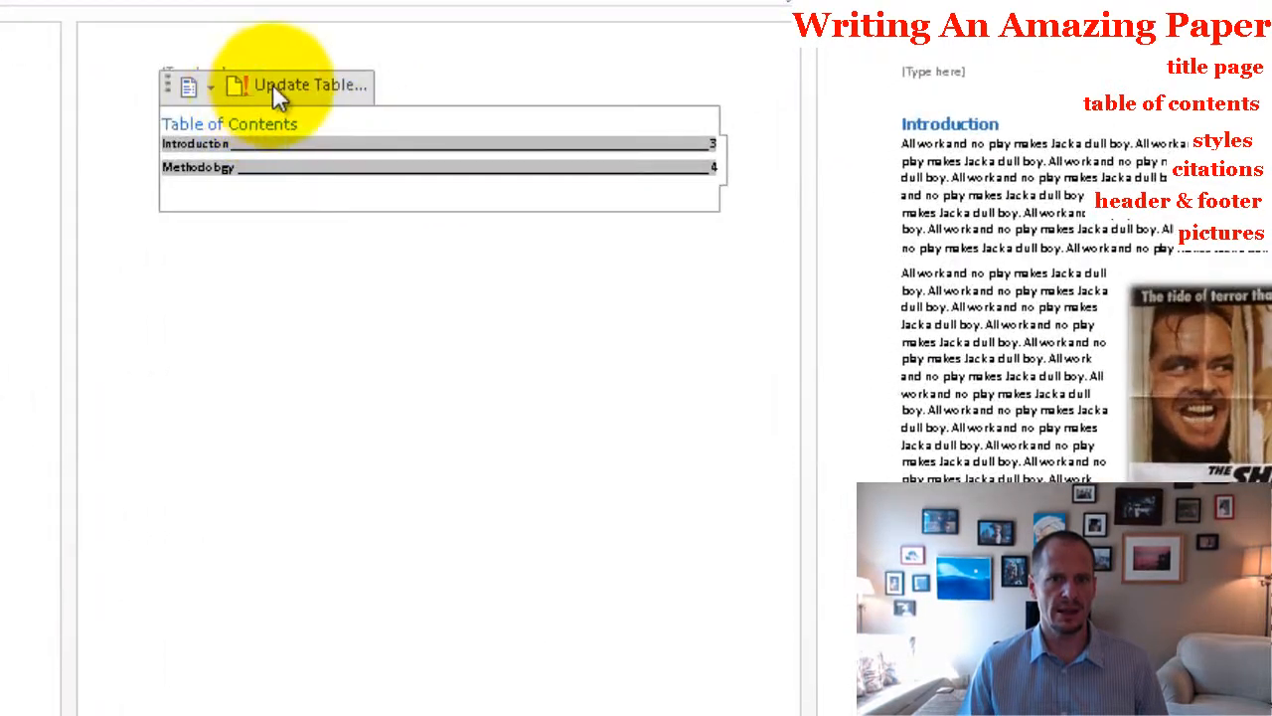
click(270, 90)
click(355, 601)
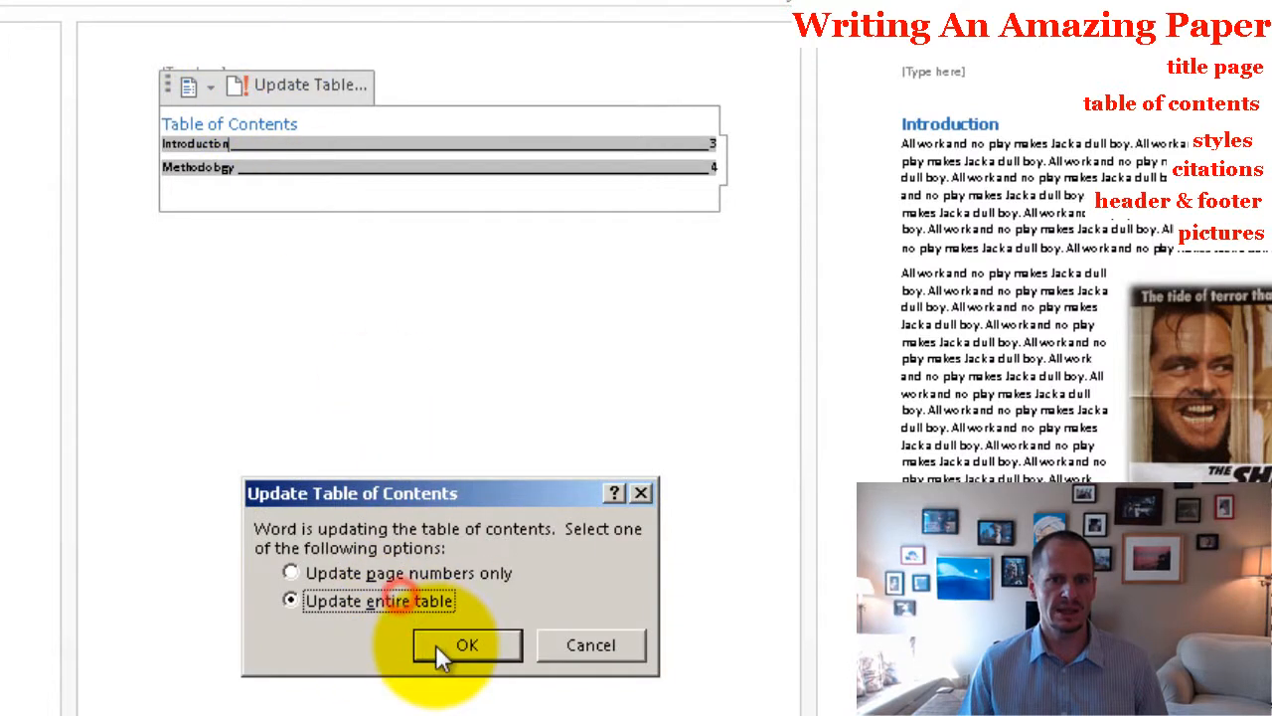
click(438, 646)
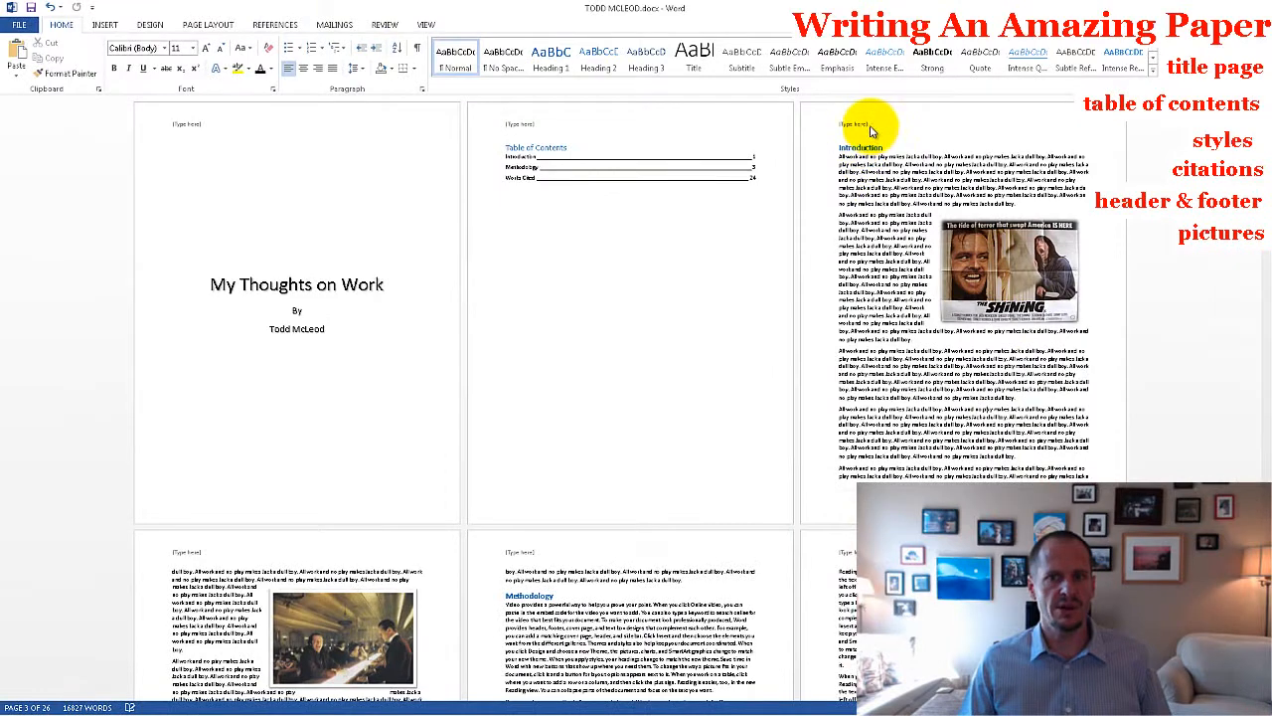
Unlink the section 3 and section 2 headers from their previous sections and clear the header placeholder text in sections 1 and 2.
double_click(858, 127)
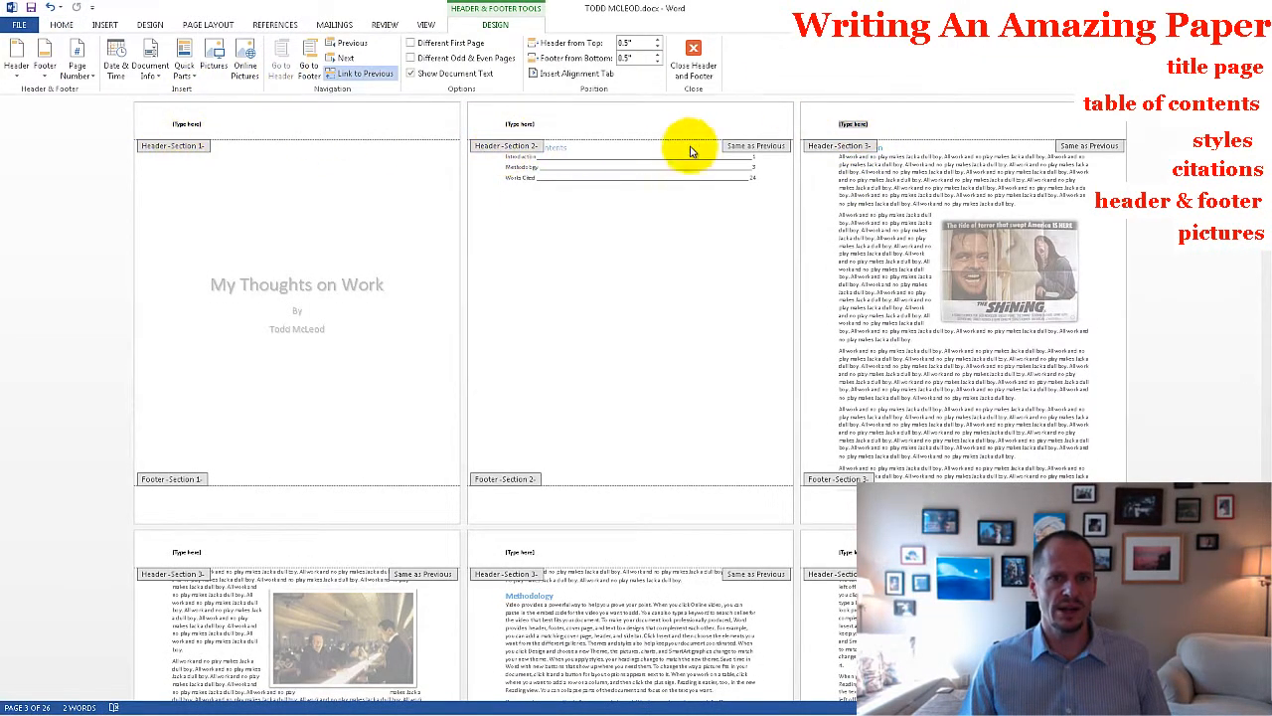
click(383, 80)
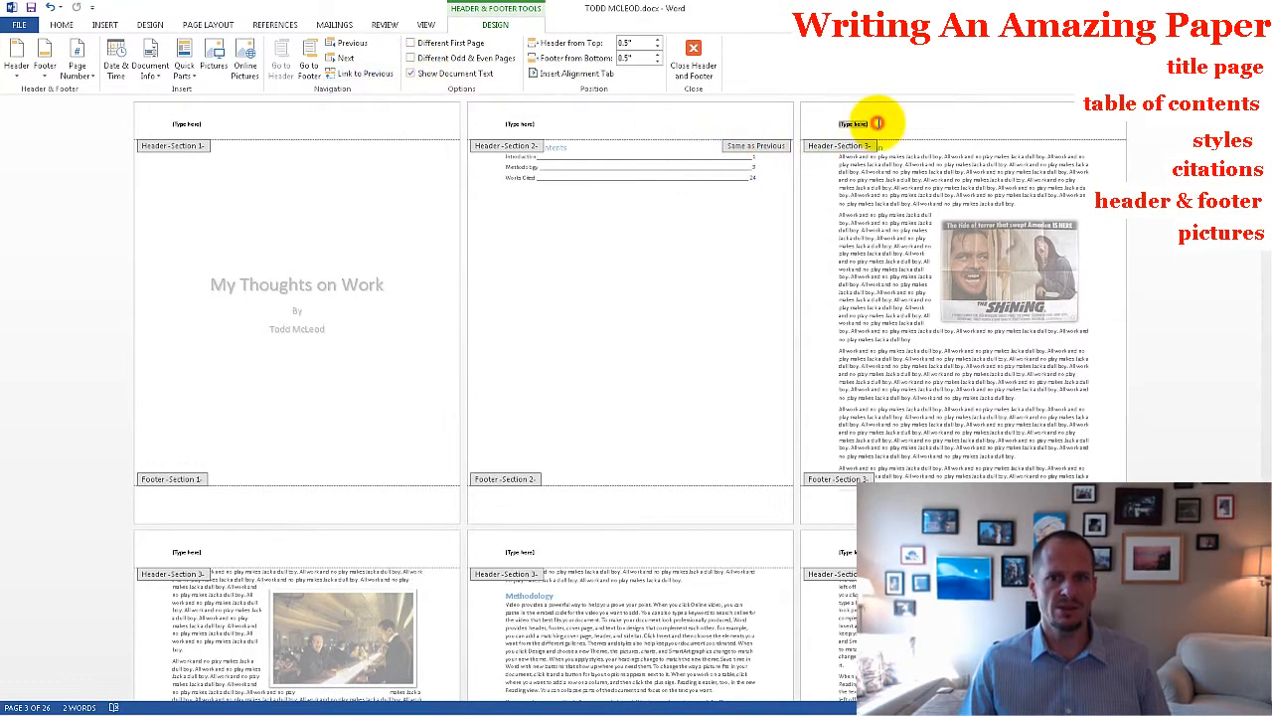
click(728, 121)
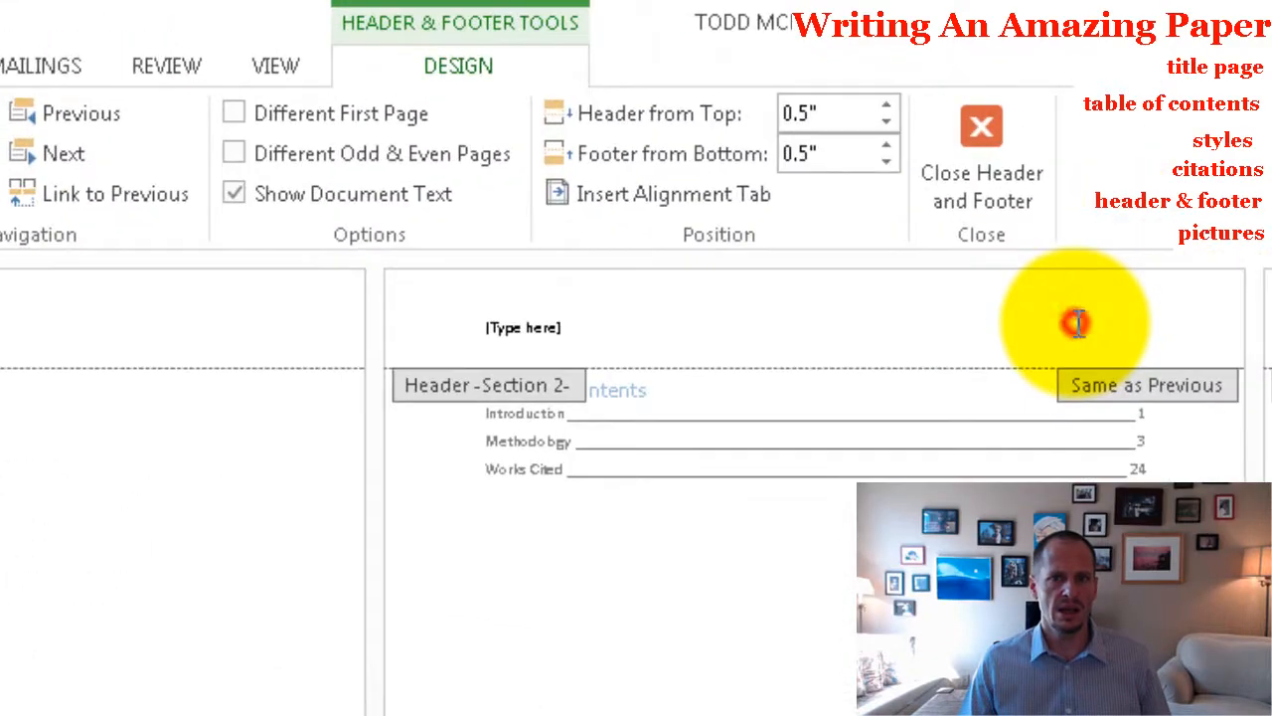
click(119, 197)
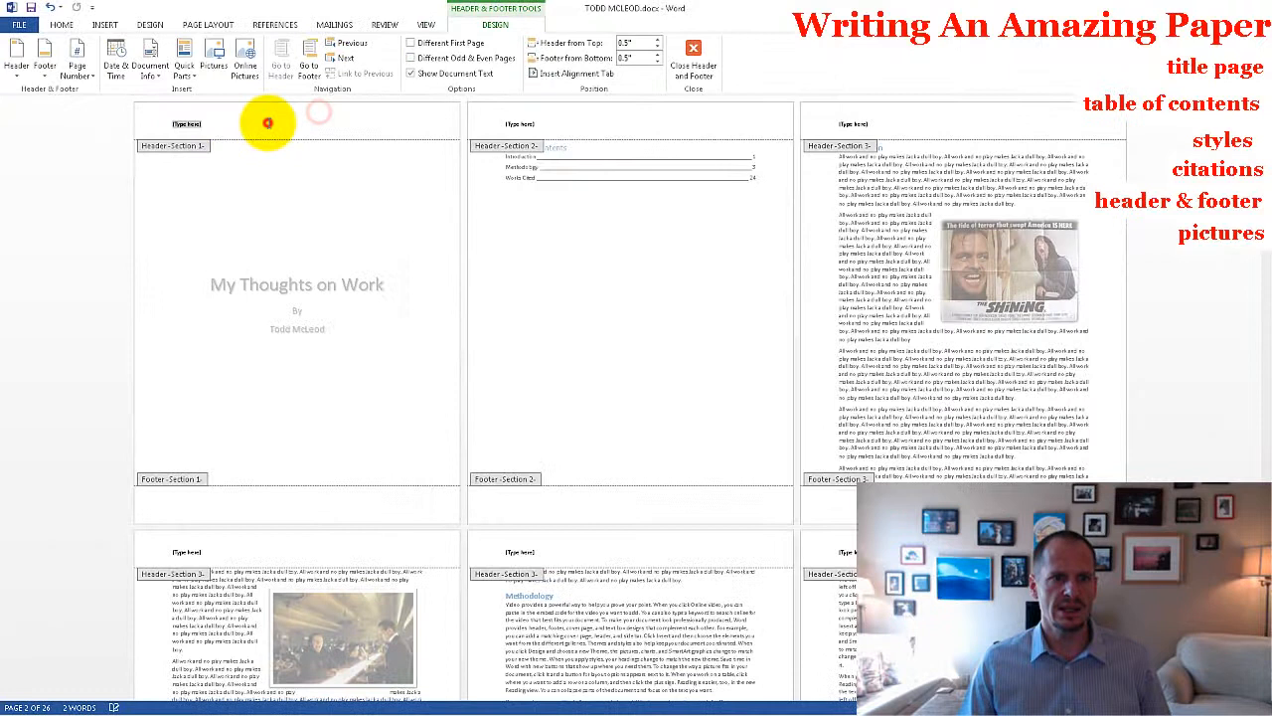
click(186, 125)
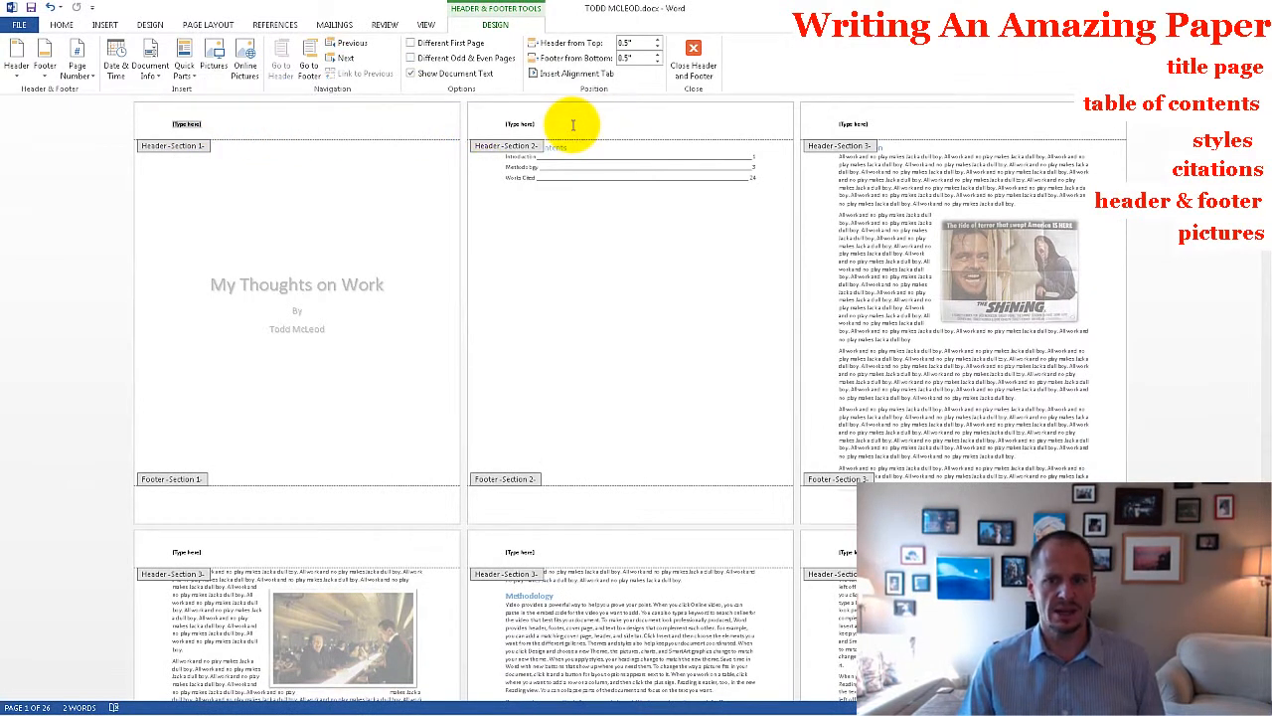
click(509, 123)
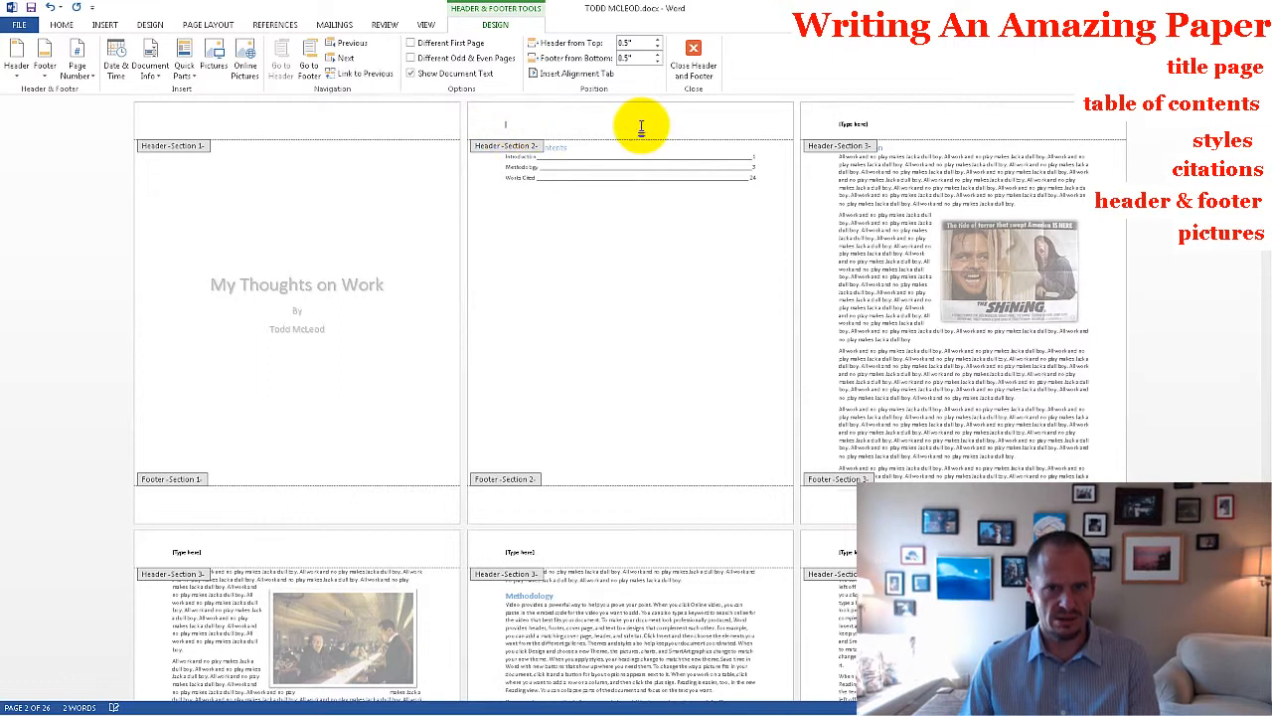
Replace the section 3 header placeholder with the author's name in capitals, last name first, and tab across to the header's right-aligned position.
click(852, 124)
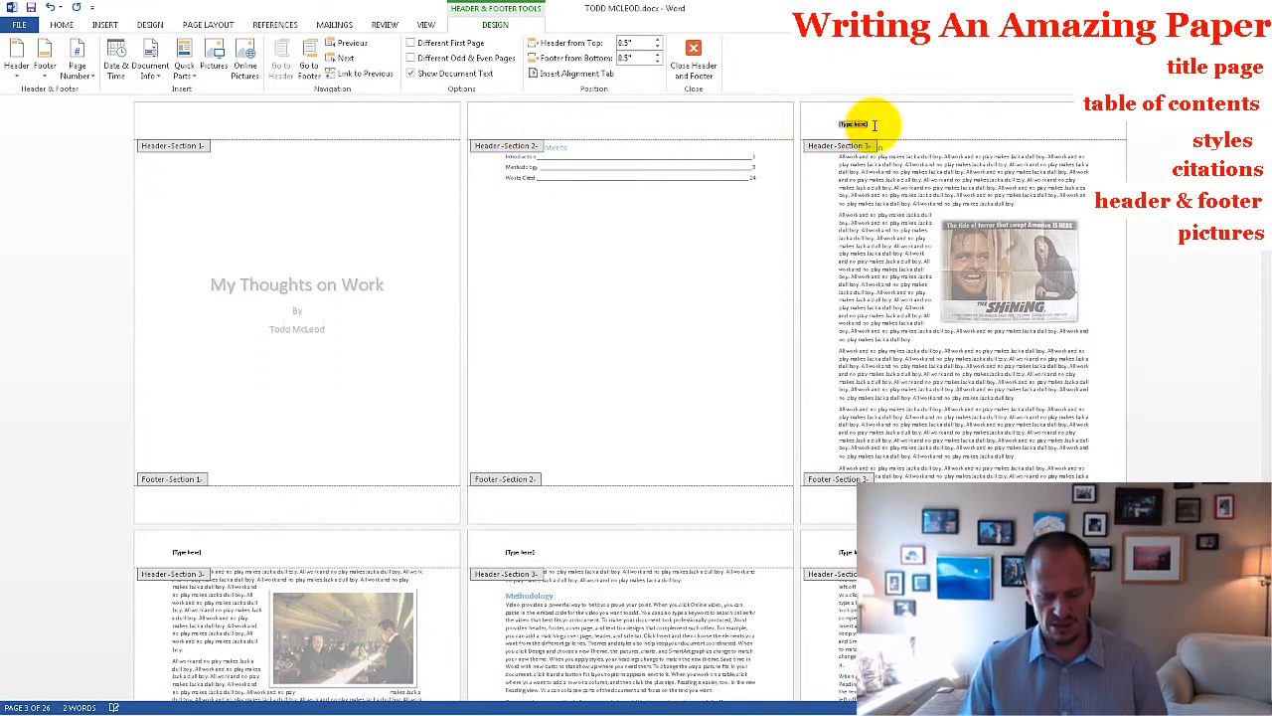
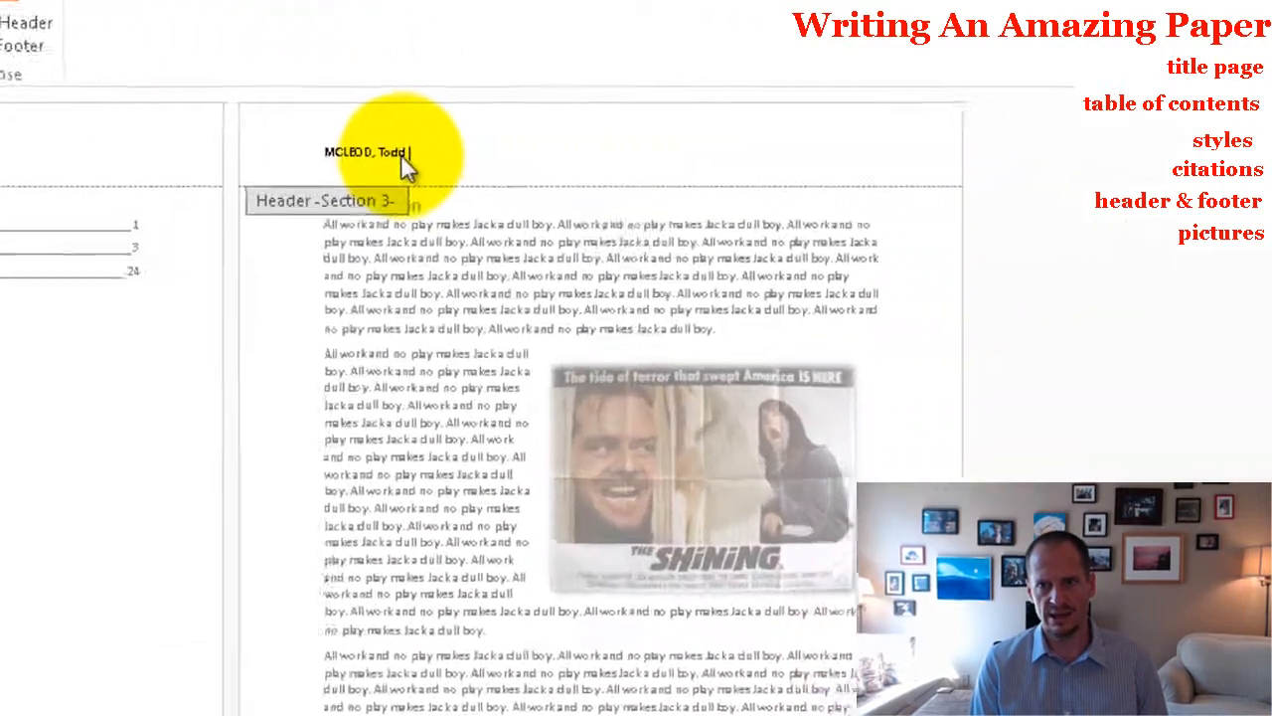
text(ODD)
key(Tab)
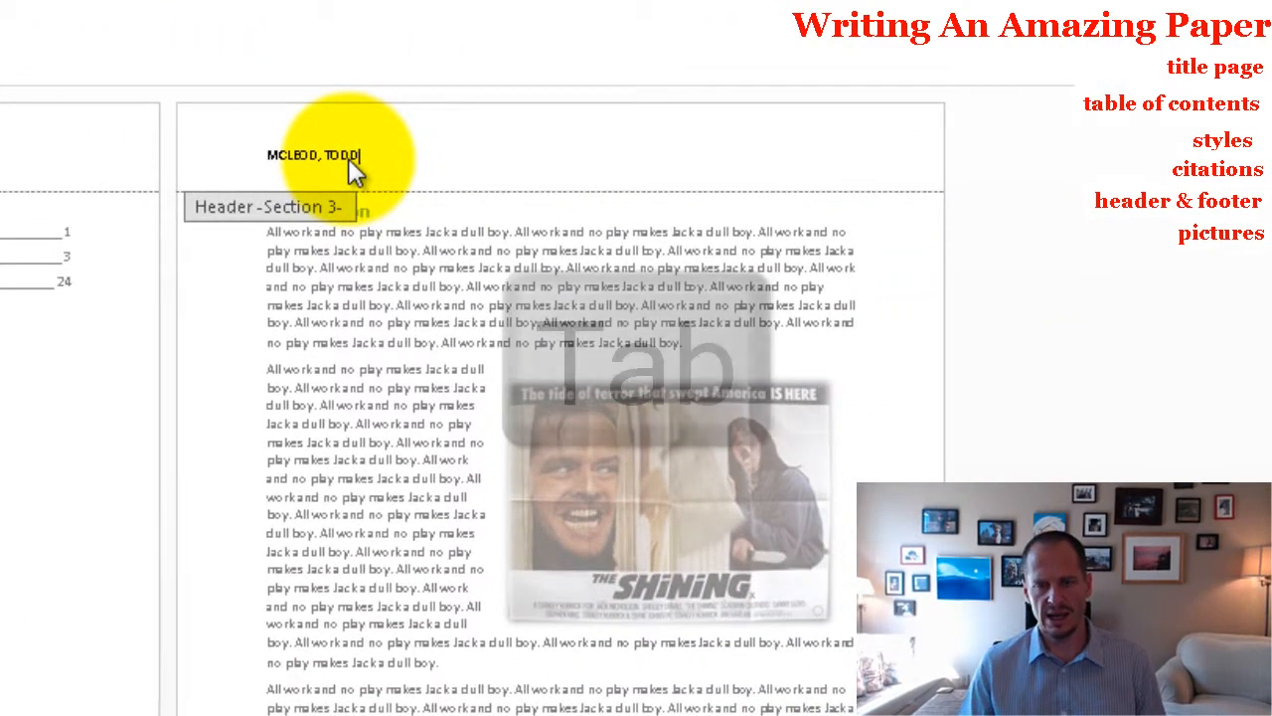
key(Tab)
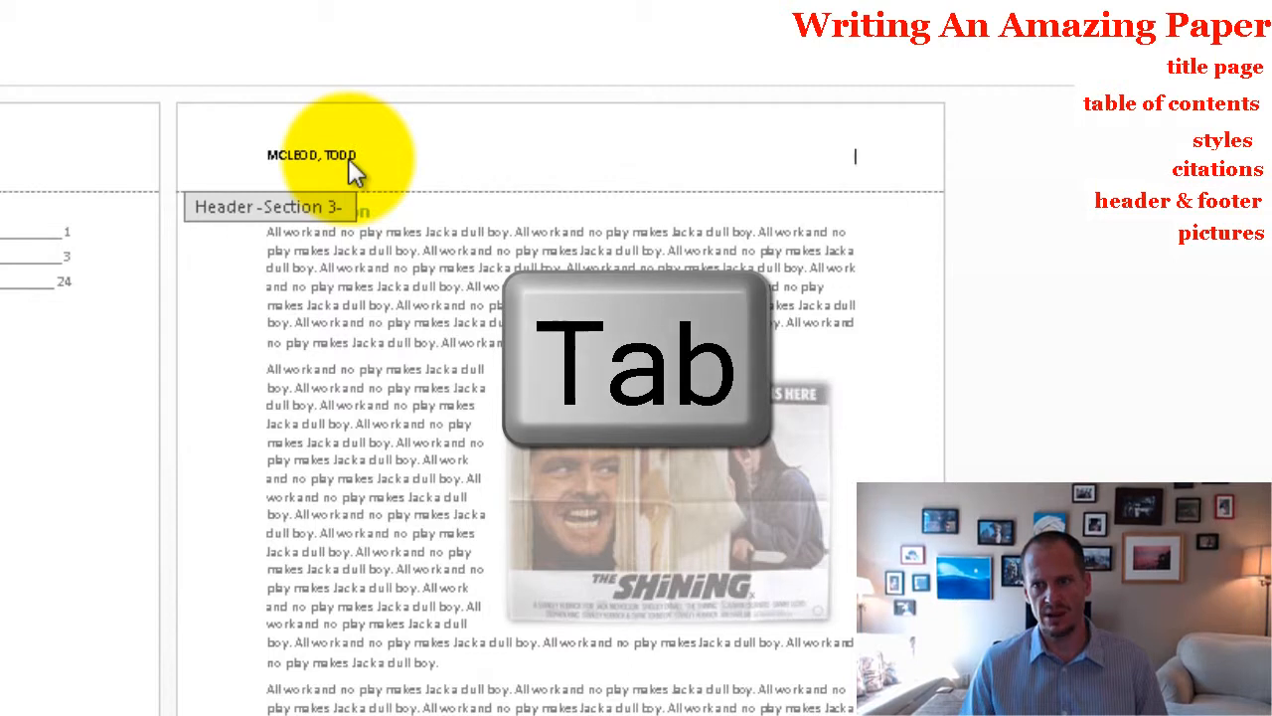